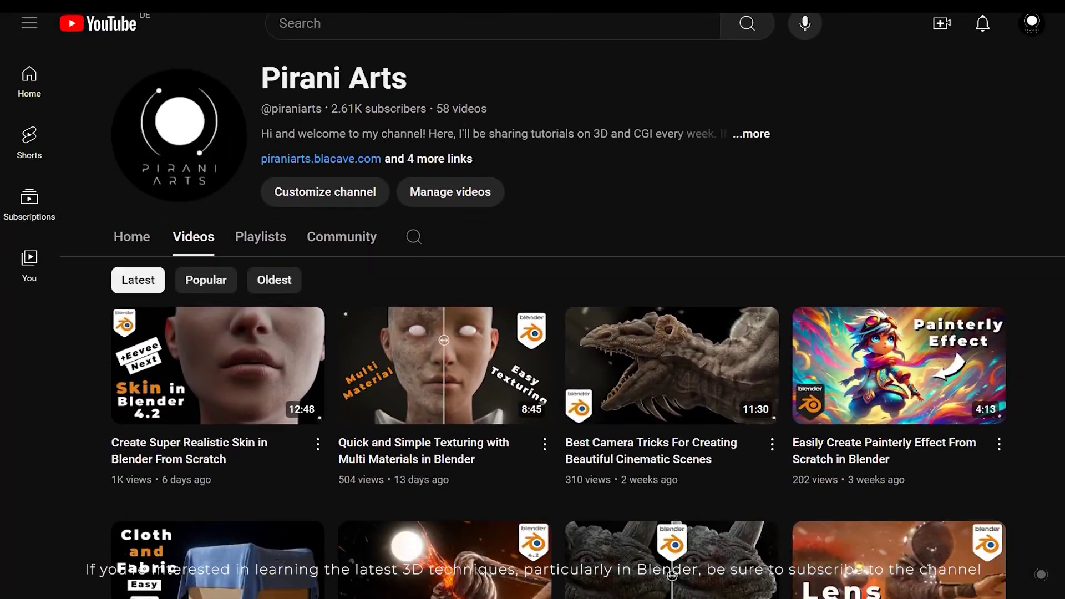
- Scroll further down the channel's grid of uploaded Blender tutorial videos
{"action": "scroll", "coordinate": [560, 321], "scroll_direction": "down", "scroll_amount": 9}
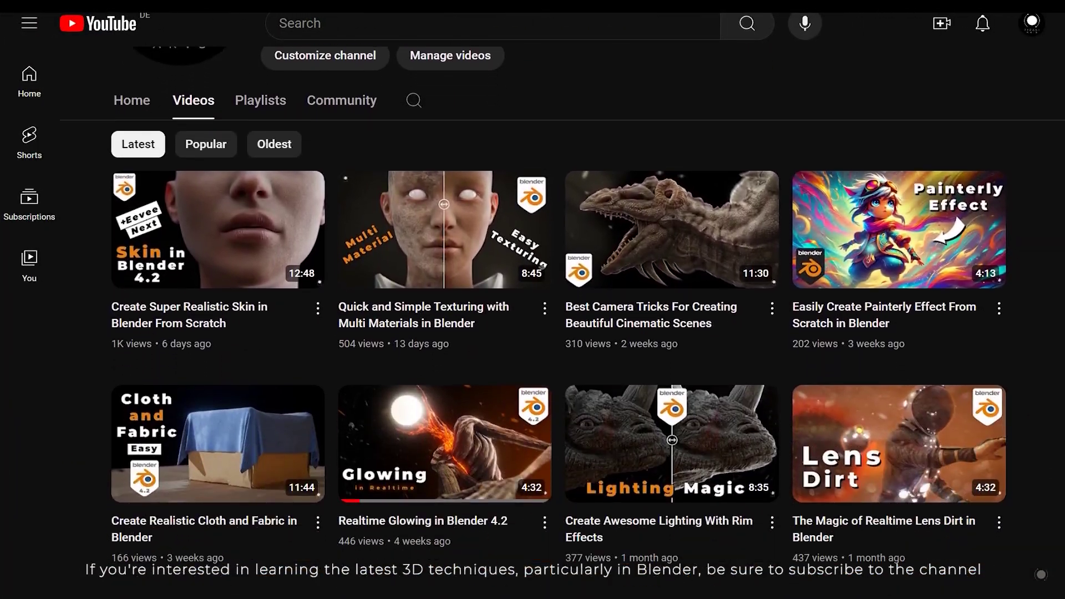
{"action": "scroll", "coordinate": [560, 321], "scroll_direction": "down", "scroll_amount": 9}
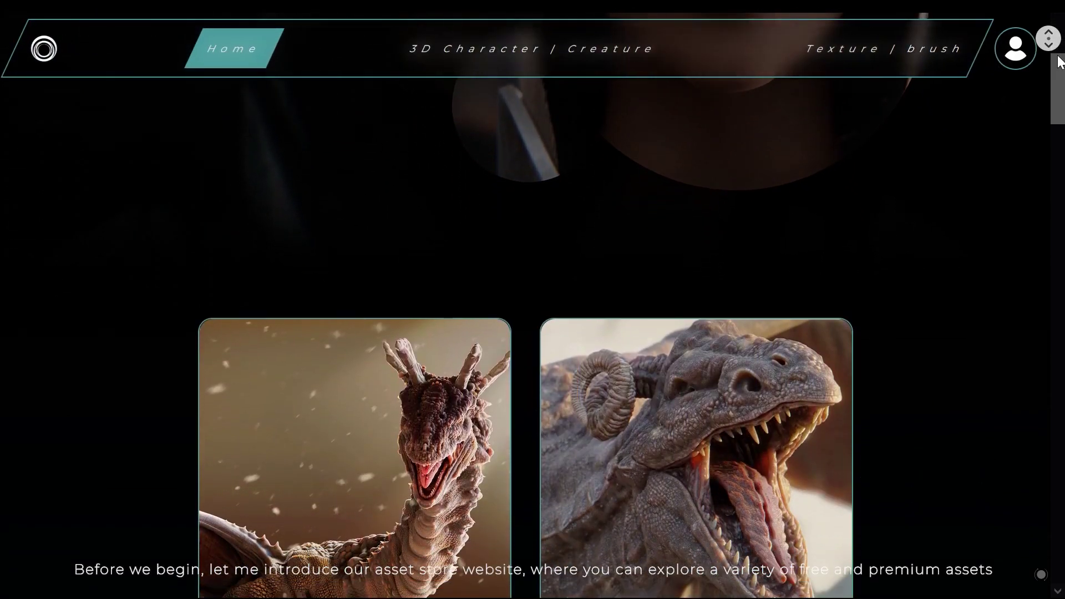
- Scroll through the Gragon product page to review its specs, price and preview video
{"action": "scroll", "coordinate": [1060, 64], "scroll_direction": "down", "scroll_amount": 8}
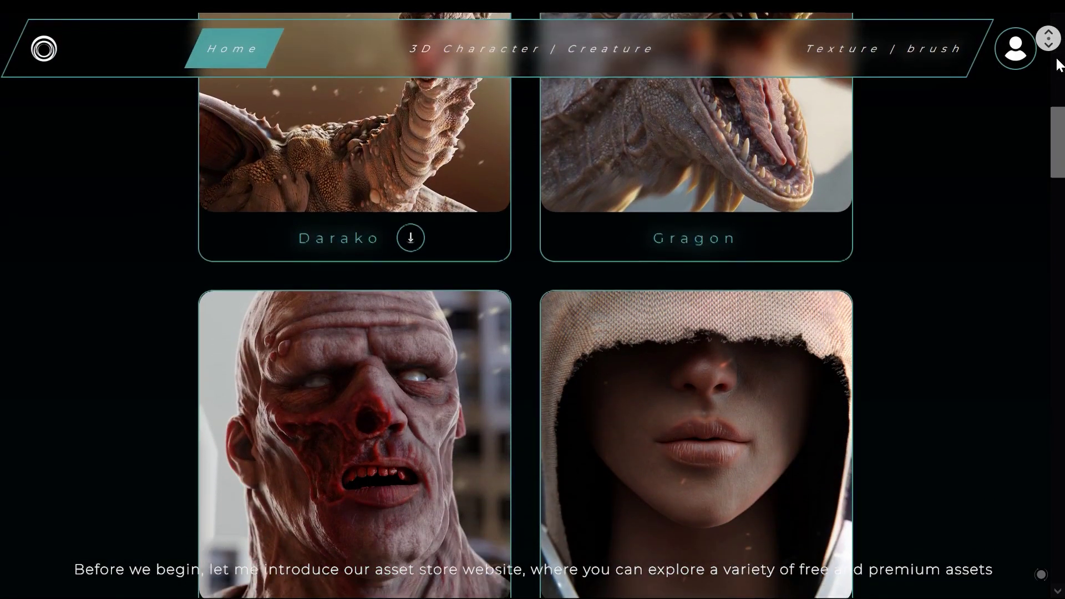
{"action": "scroll", "coordinate": [1059, 63], "scroll_direction": "down", "scroll_amount": 8}
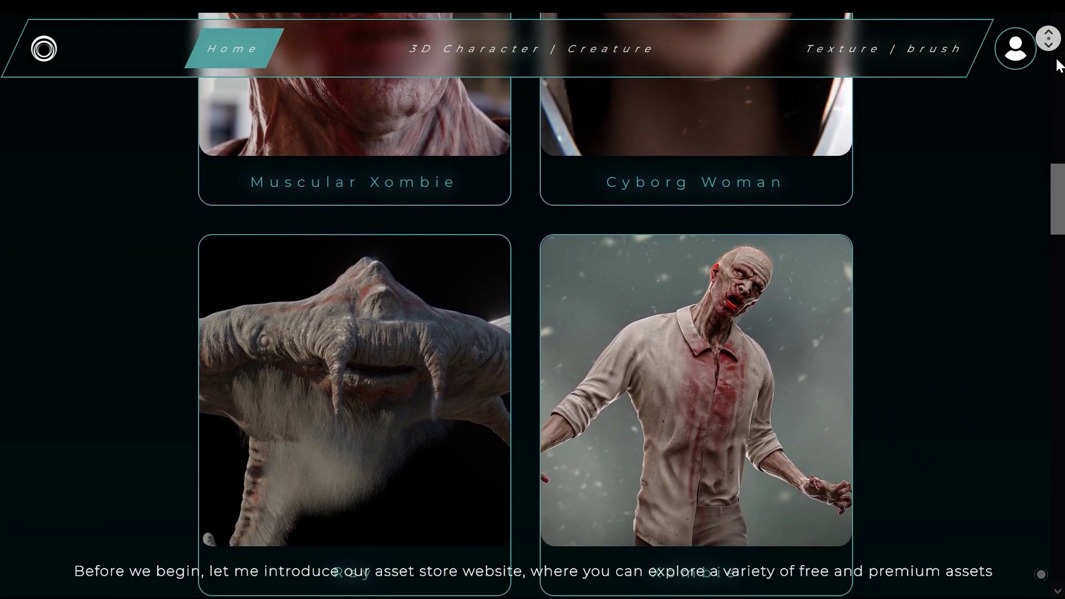
{"action": "scroll", "coordinate": [1060, 64], "scroll_direction": "down", "scroll_amount": 6}
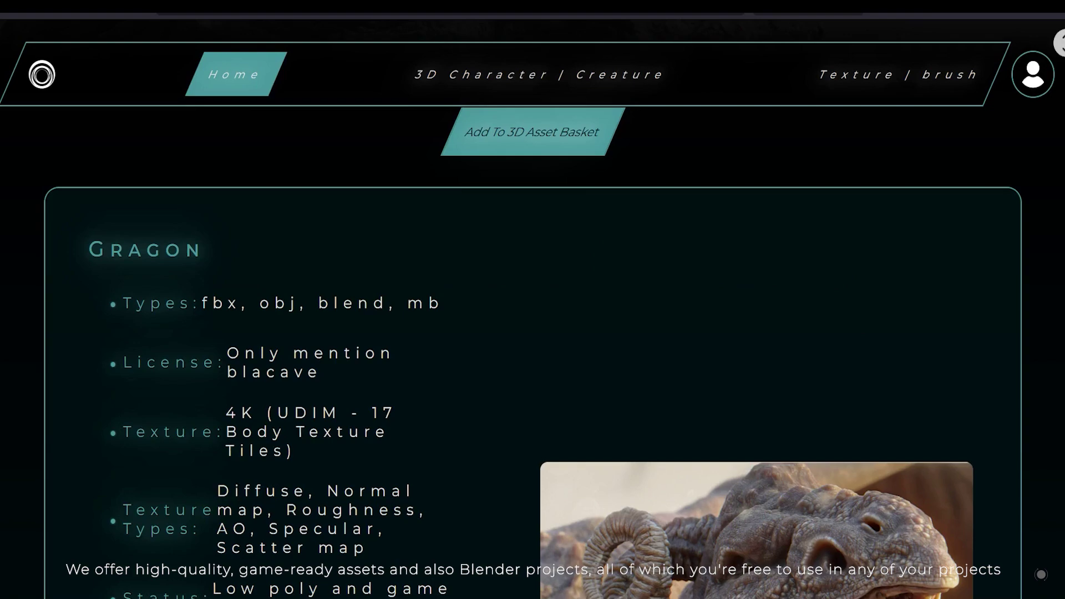
{"action": "scroll", "coordinate": [533, 310], "scroll_direction": "down", "scroll_amount": 7}
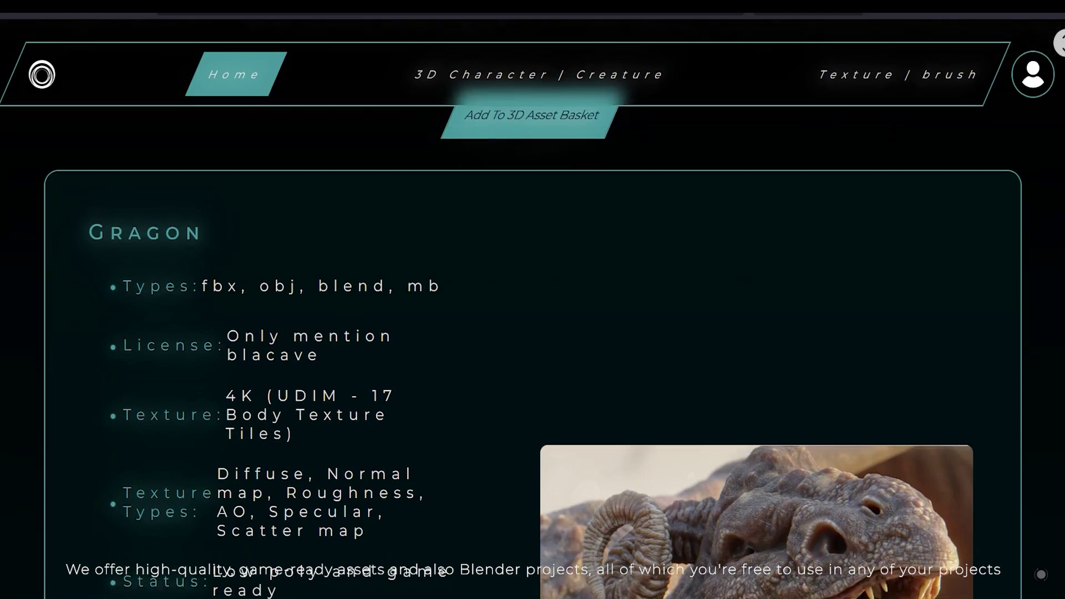
{"action": "scroll", "coordinate": [1061, 105], "scroll_direction": "down", "scroll_amount": 8}
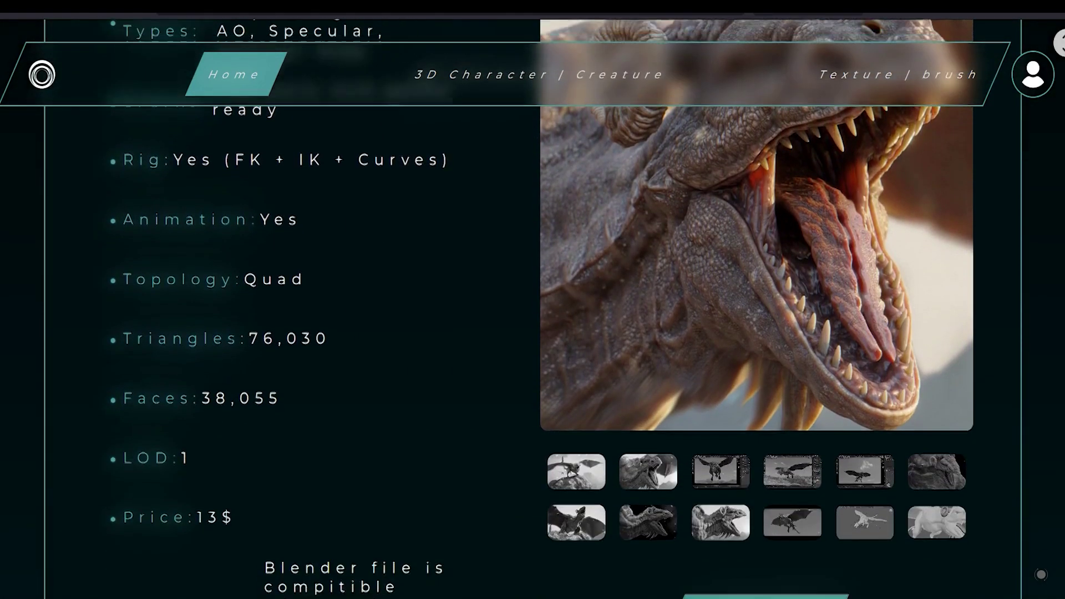
{"action": "scroll", "coordinate": [1009, 255], "scroll_direction": "up", "scroll_amount": 7}
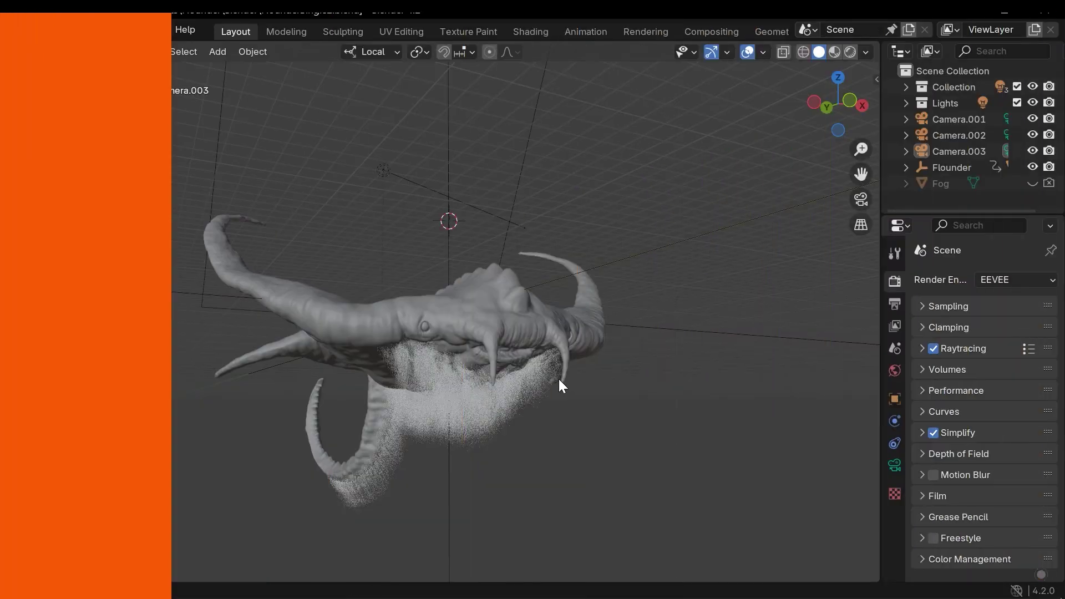
- Orbit around the Flounder creature and select the area light behind it
{"action": "middle_click_drag", "start_coordinate": [567, 363], "coordinate": [370, 259]}
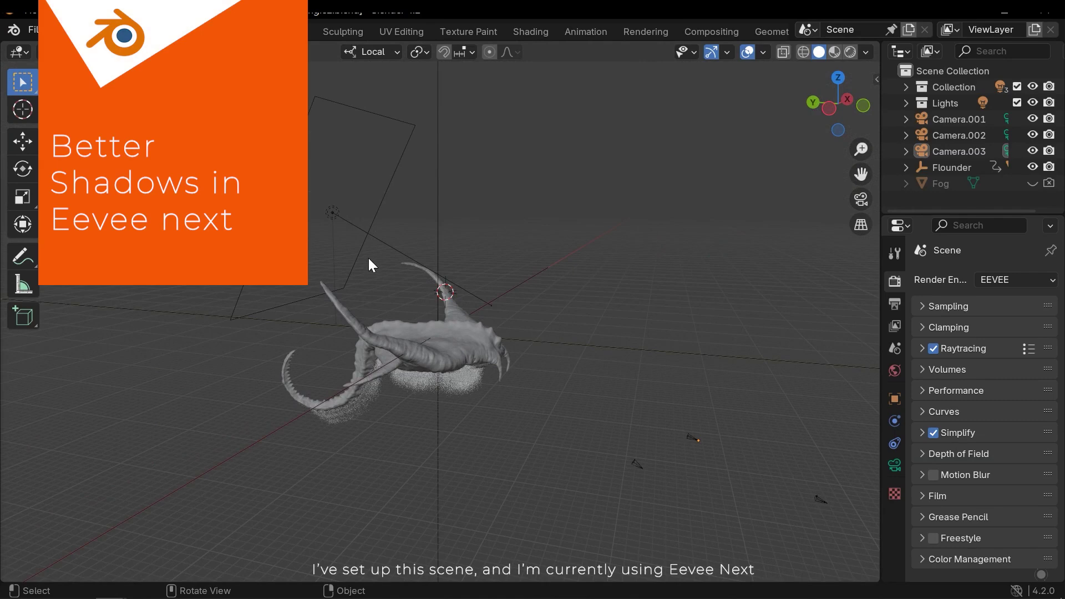
{"action": "middle_click_drag", "start_coordinate": [337, 218], "coordinate": [404, 284]}
{"action": "left_click", "coordinate": [397, 273]}
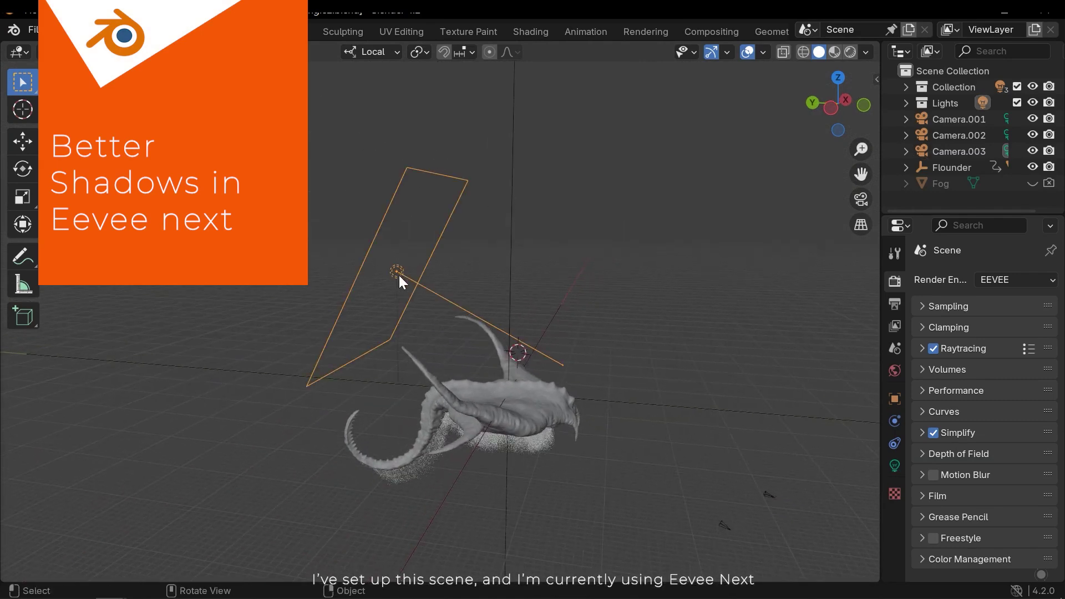
- Split off a second 3D viewport below the main one, framed on the creature's head
{"action": "middle_click_drag", "start_coordinate": [598, 405], "coordinate": [566, 347]}
{"action": "scroll", "coordinate": [594, 380], "scroll_direction": "up", "scroll_amount": 3}
{"action": "left_click_drag", "start_coordinate": [16, 557], "coordinate": [61, 342]}
- Turn the lower viewport into a Shader Editor showing the World node tree, fully framed, sidebar hidden
{"action": "left_click", "coordinate": [18, 344]}
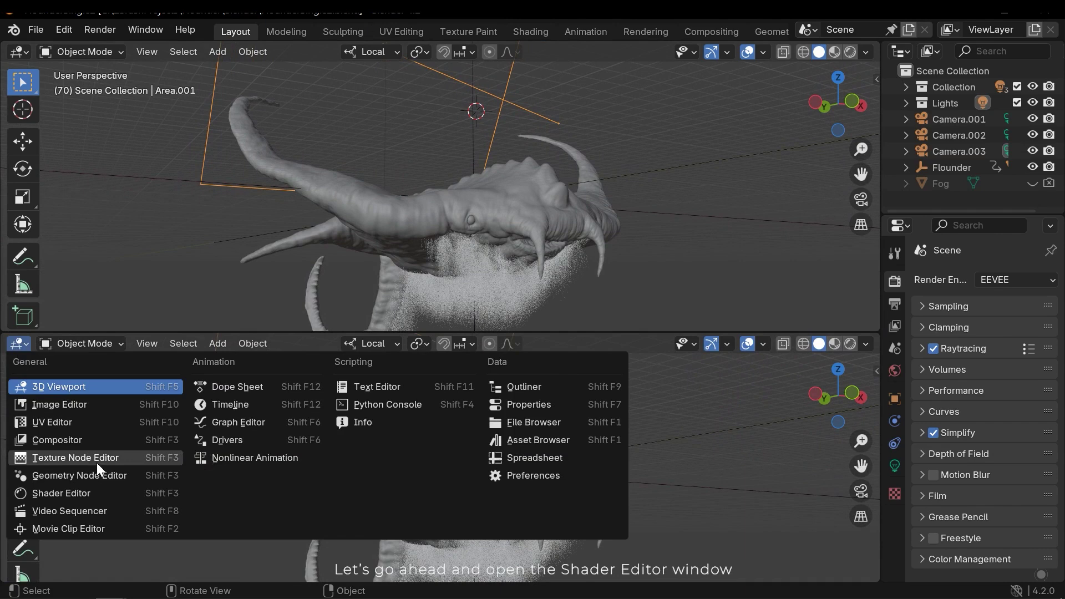
{"action": "left_click", "coordinate": [91, 493]}
{"action": "left_click", "coordinate": [27, 343]}
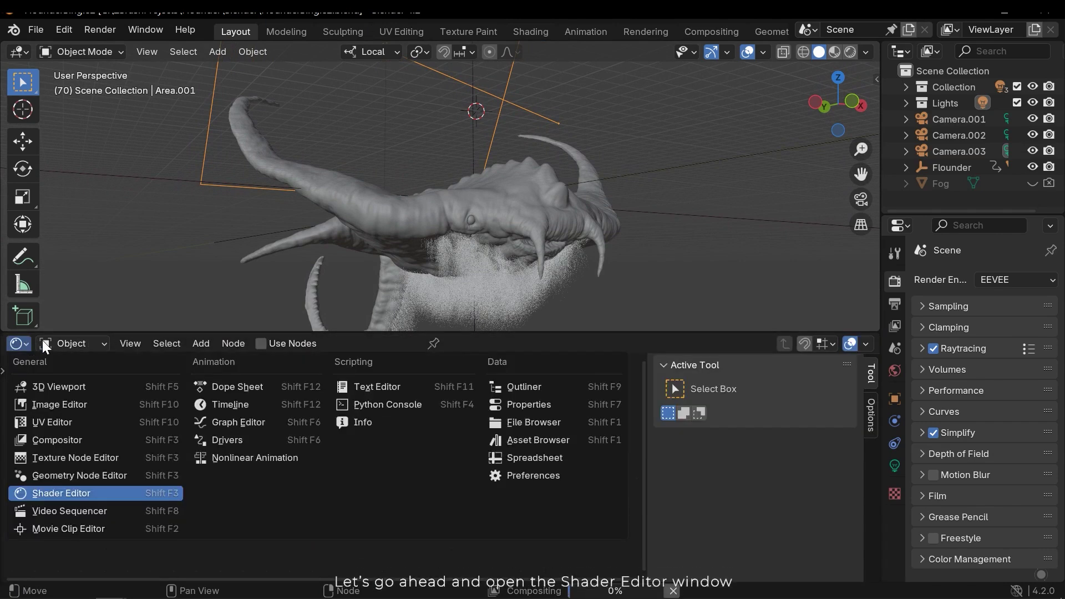
{"action": "left_click", "coordinate": [58, 341]}
{"action": "left_click", "coordinate": [74, 401]}
{"action": "scroll", "coordinate": [342, 437], "scroll_direction": "up", "scroll_amount": 3}
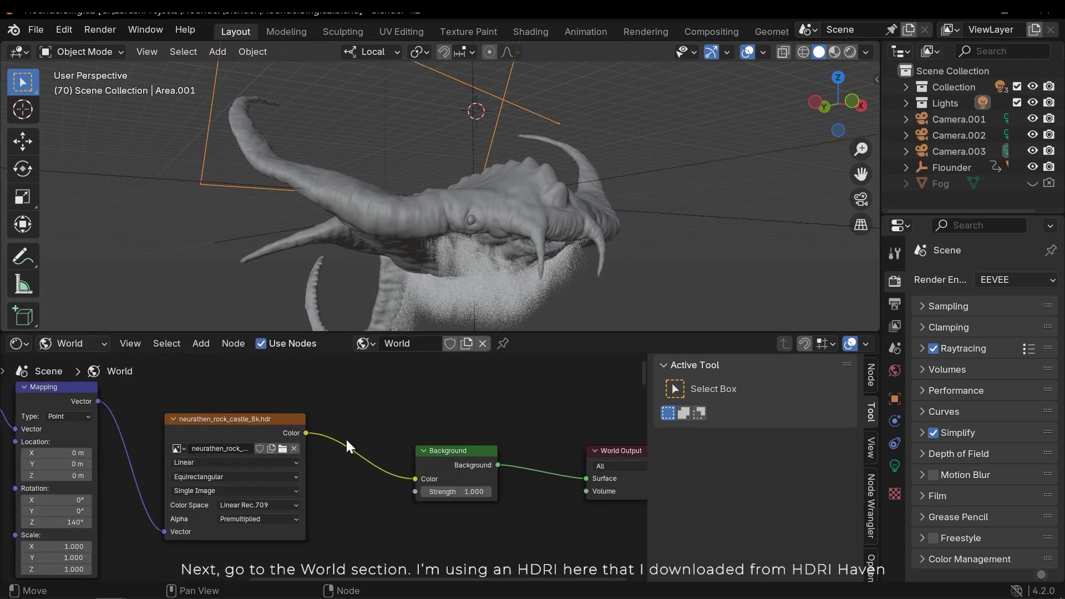
{"action": "key", "text": "Home"}
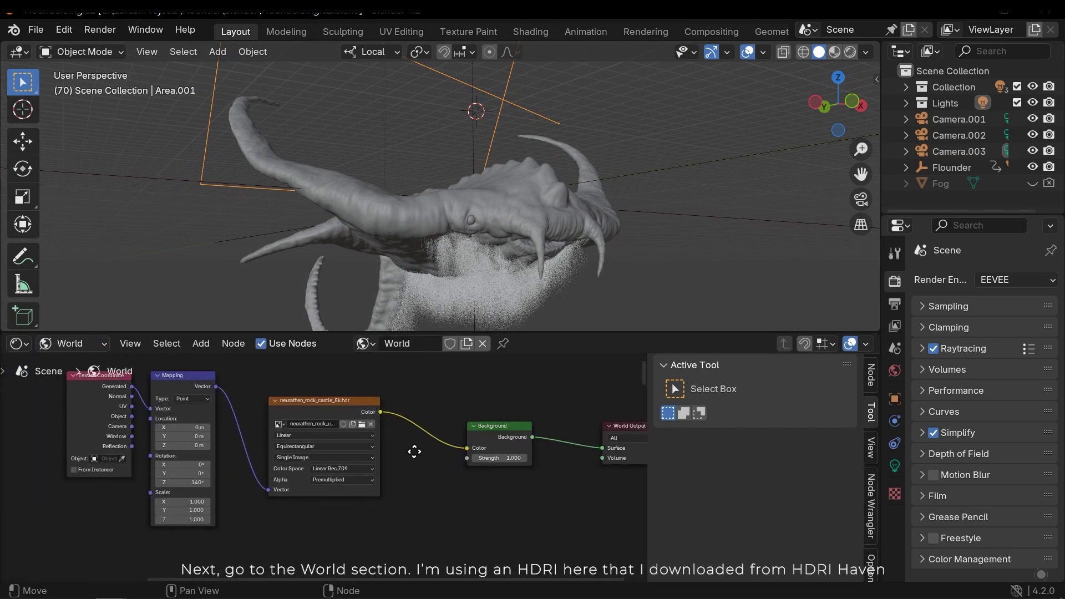
{"action": "key", "text": "n"}
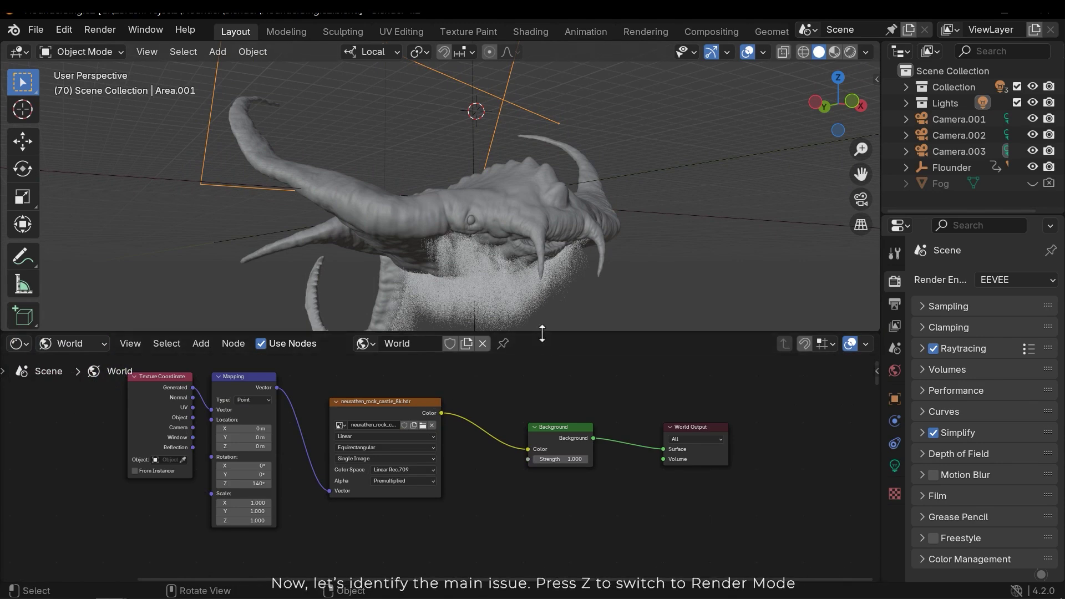
- Enlarge the 3D viewport over the node editor and switch it to Rendered shading
{"action": "left_click_drag", "start_coordinate": [542, 333], "coordinate": [543, 536]}
{"action": "middle_click_drag", "start_coordinate": [588, 388], "coordinate": [611, 364]}
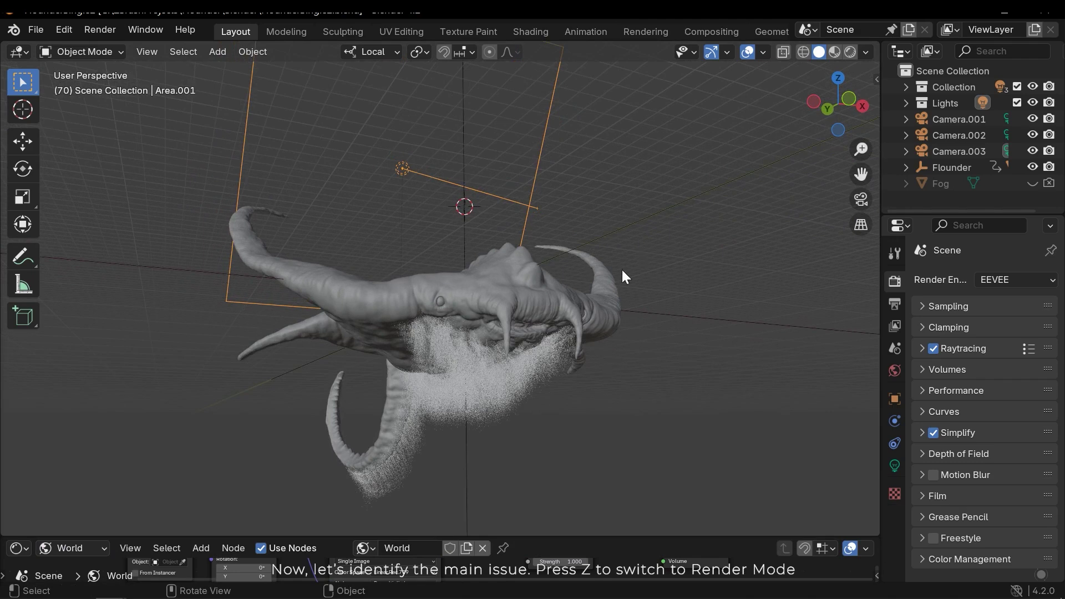
{"action": "mouse_move", "coordinate": [623, 272]}
{"action": "middle_mouse_down"}
{"action": "mouse_move", "coordinate": [547, 318]}
{"action": "mouse_move", "coordinate": [513, 314]}
{"action": "middle_mouse_up"}
{"action": "key", "text": "z"}
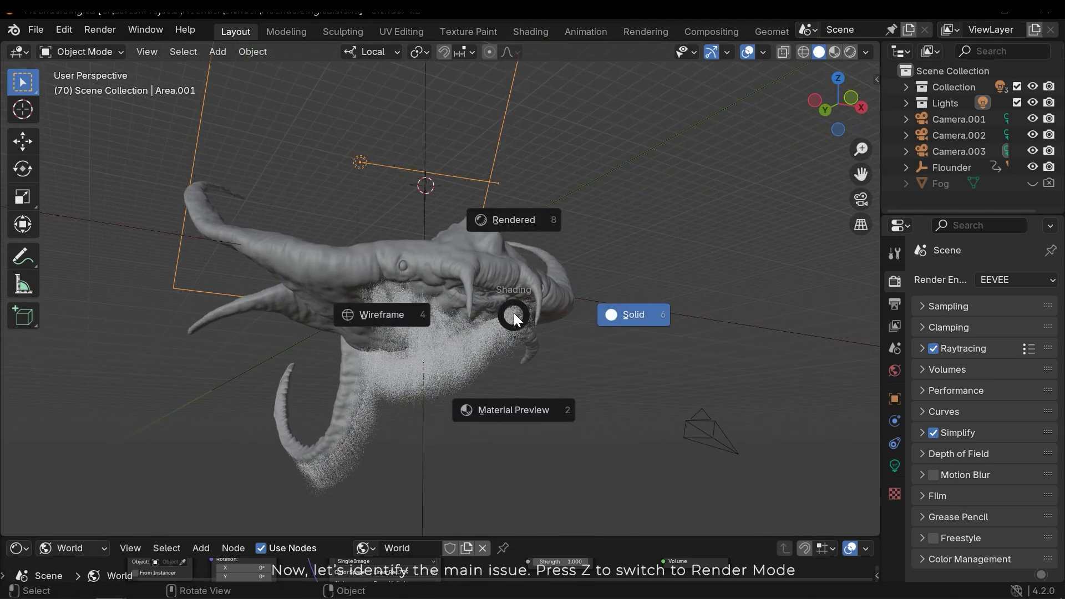
{"action": "left_click", "coordinate": [523, 217]}
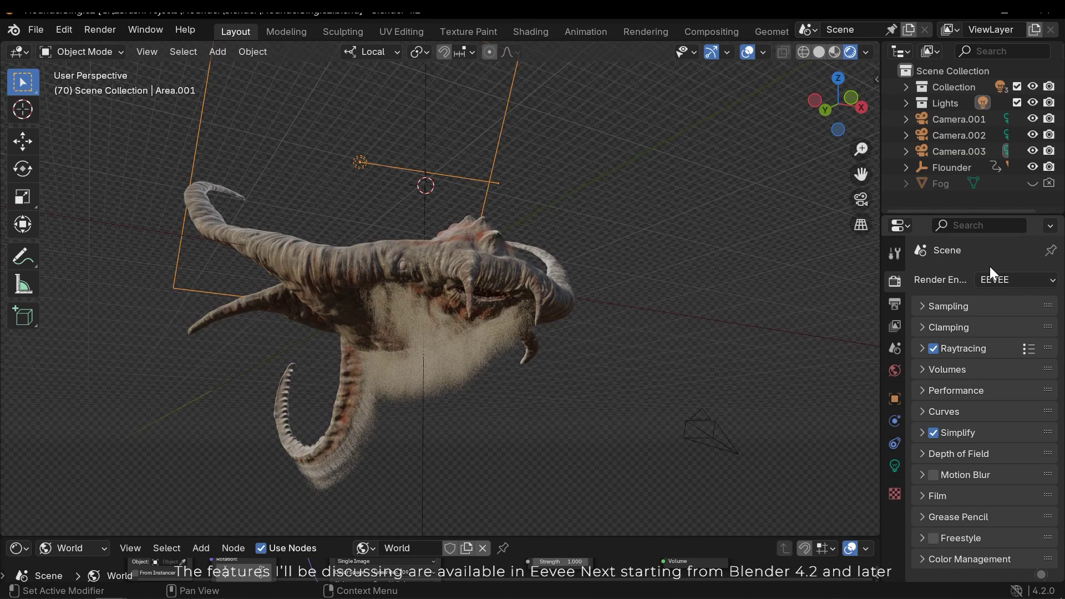
- Keep EEVEE as the render engine and zoom in close on the creature's head
{"action": "left_click", "coordinate": [997, 296]}
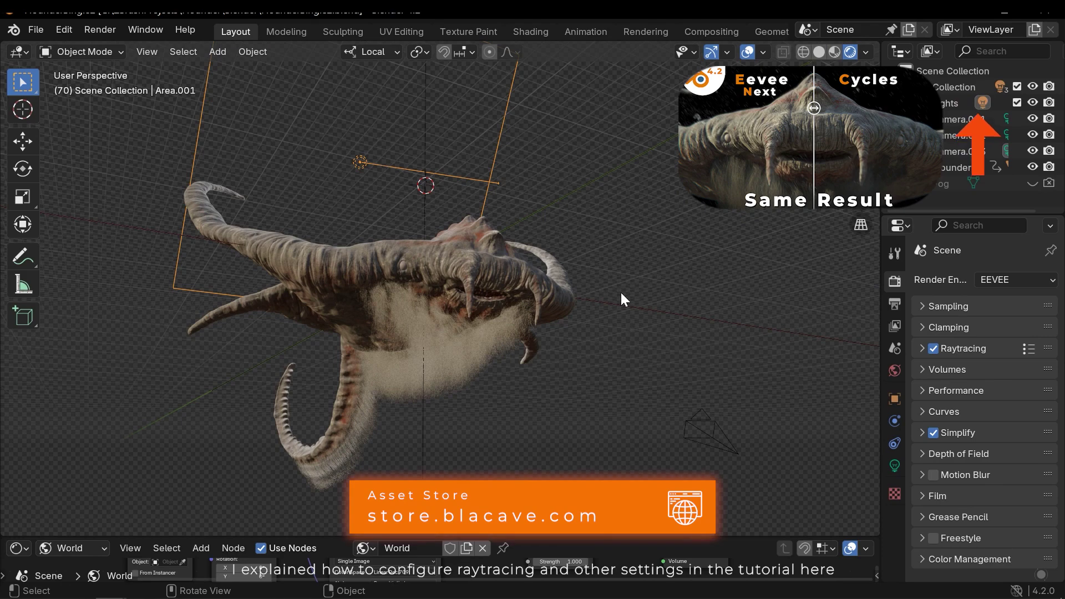
{"action": "middle_click_drag", "start_coordinate": [558, 399], "coordinate": [531, 294]}
{"action": "scroll", "coordinate": [560, 361], "scroll_direction": "up", "scroll_amount": 5}
{"action": "scroll", "coordinate": [530, 288], "scroll_direction": "up", "scroll_amount": 3}
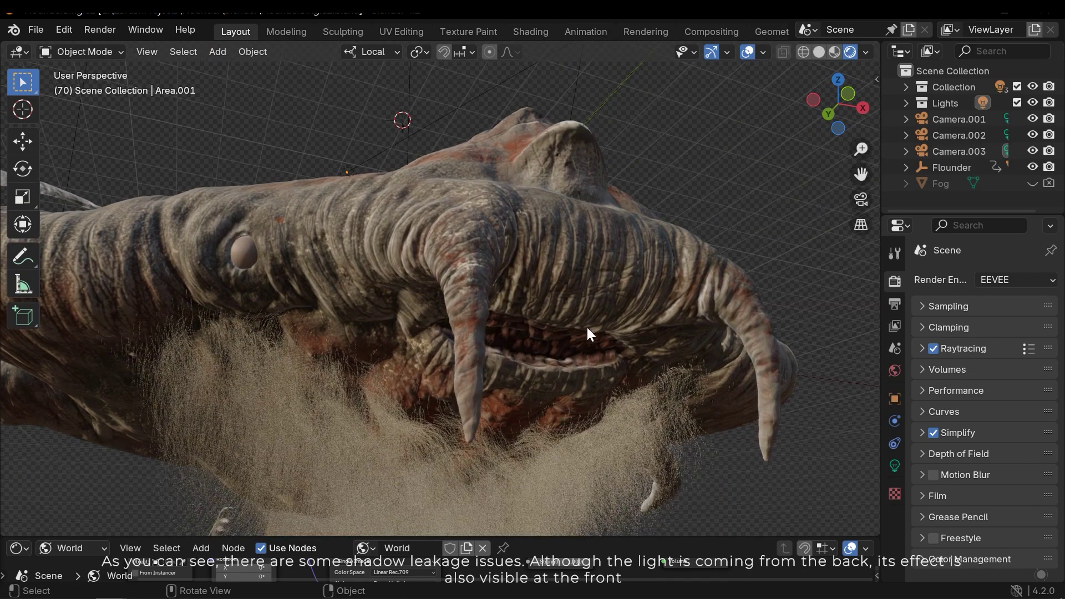
{"action": "middle_click_drag", "start_coordinate": [492, 249], "coordinate": [499, 304]}
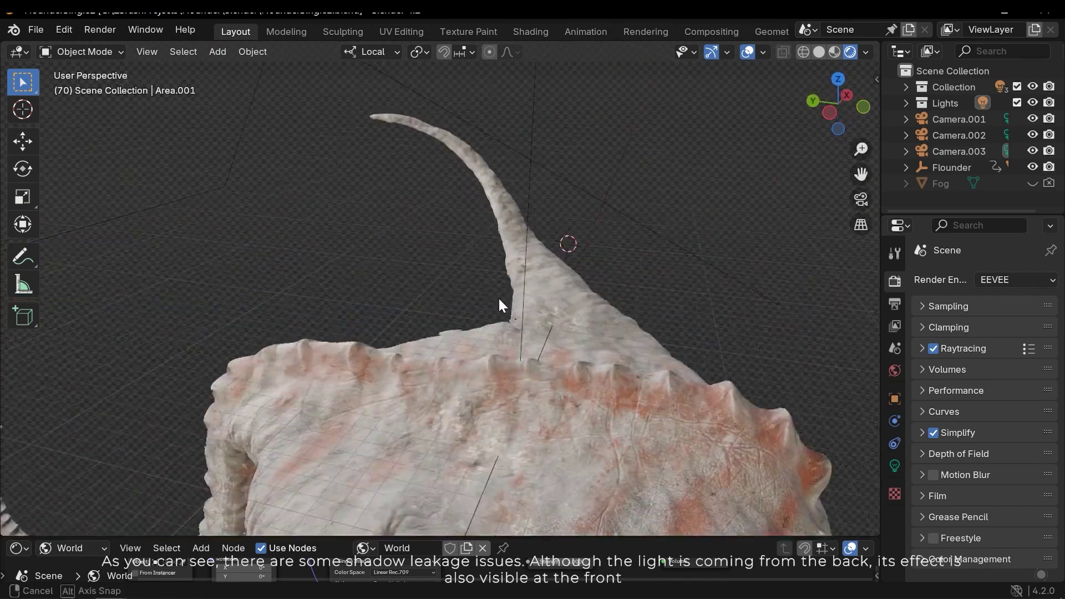
{"action": "scroll", "coordinate": [455, 294], "scroll_direction": "down", "scroll_amount": 4}
{"action": "middle_click_drag", "start_coordinate": [418, 285], "coordinate": [526, 357]}
{"action": "left_click", "coordinate": [357, 148]}
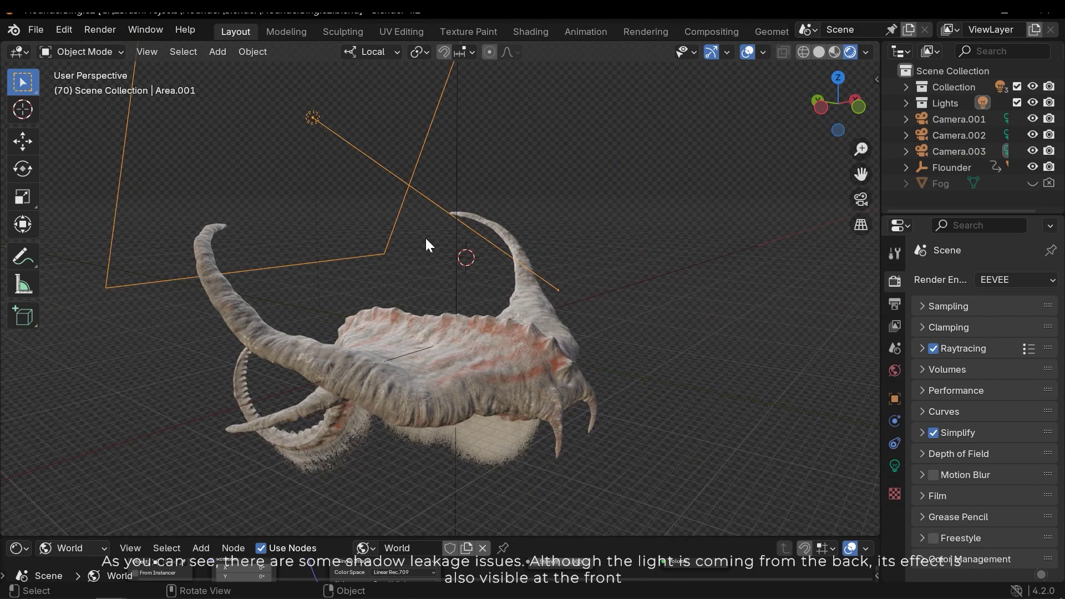
{"action": "middle_click_drag", "start_coordinate": [428, 237], "coordinate": [445, 253]}
{"action": "scroll", "coordinate": [444, 253], "scroll_direction": "up", "scroll_amount": 5}
{"action": "middle_click_drag", "start_coordinate": [521, 288], "coordinate": [500, 298]}
{"action": "scroll", "coordinate": [517, 284], "scroll_direction": "down", "scroll_amount": 5}
{"action": "key", "text": "Delete"}
{"action": "scroll", "coordinate": [501, 299], "scroll_direction": "up", "scroll_amount": 2}
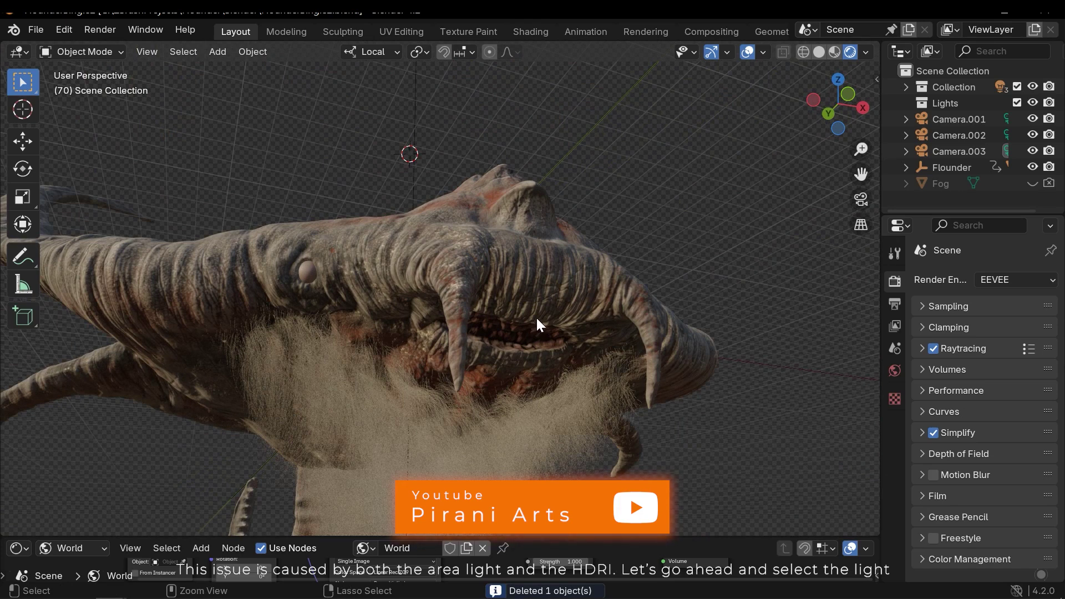
{"action": "scroll", "coordinate": [533, 315], "scroll_direction": "up", "scroll_amount": 2}
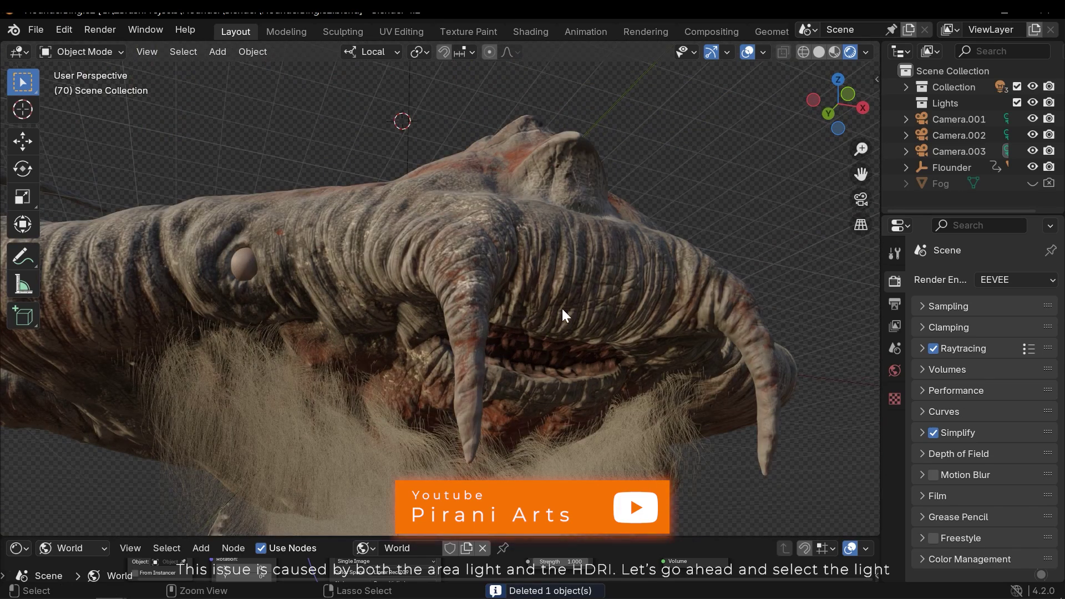
- Undo the deletion to bring back the area light
{"action": "key", "text": "ctrl+z"}
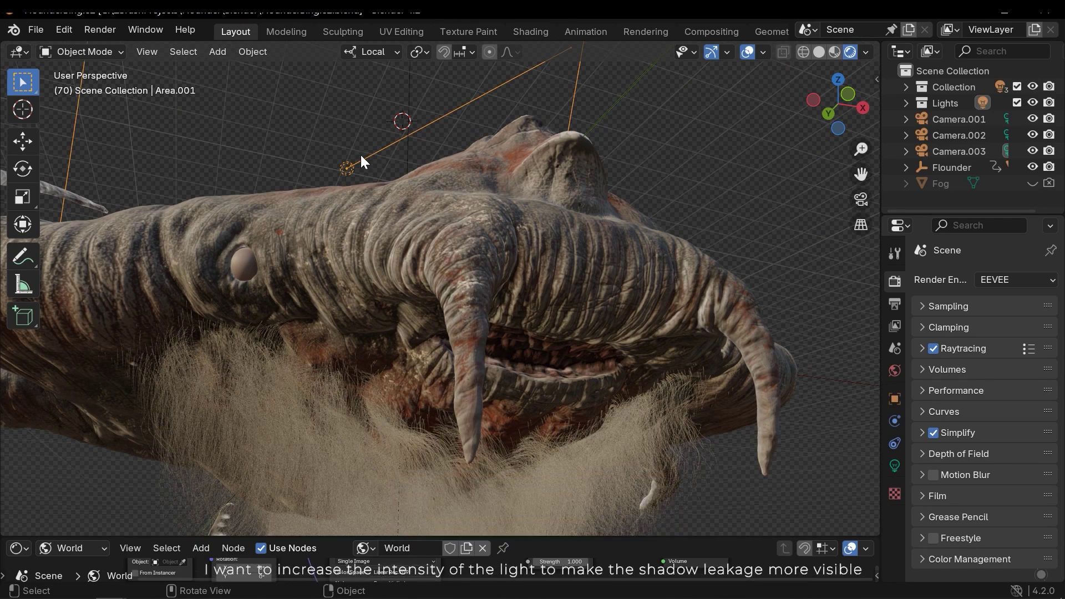
{"action": "scroll", "coordinate": [388, 209], "scroll_direction": "down", "scroll_amount": 3}
{"action": "scroll", "coordinate": [384, 204], "scroll_direction": "up", "scroll_amount": 2}
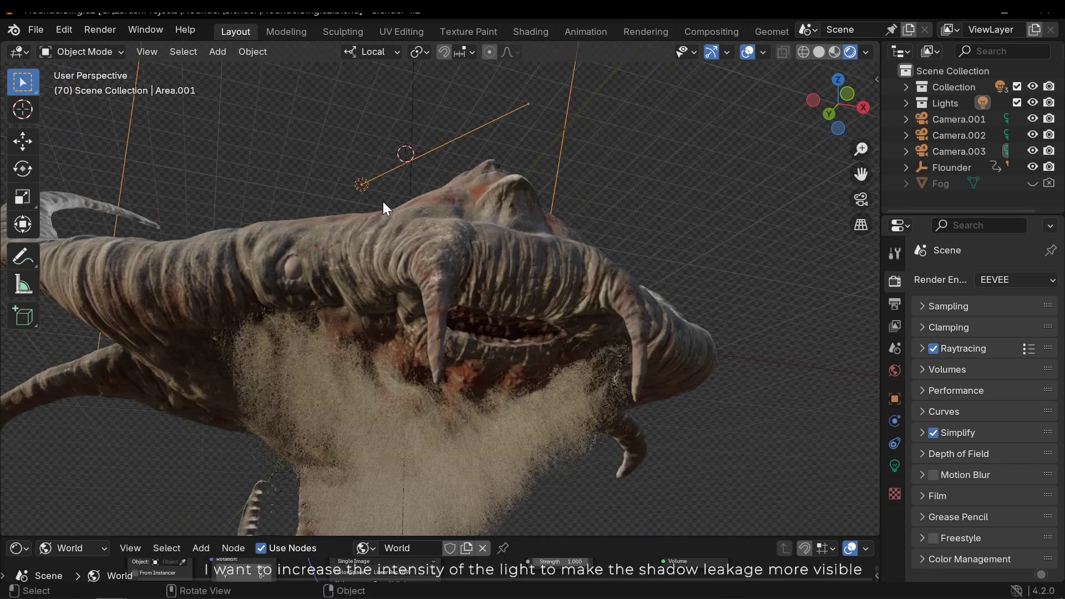
- Set the area light's Power to 500000 W and inspect the lighting on the creature
{"action": "left_click", "coordinate": [894, 466]}
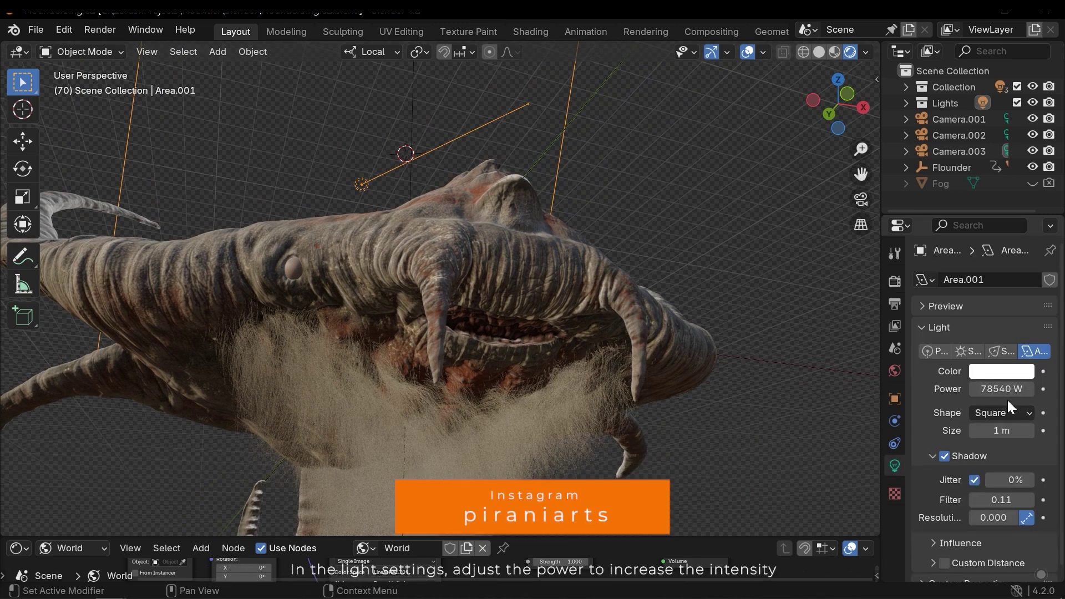
{"action": "left_click", "coordinate": [1006, 396]}
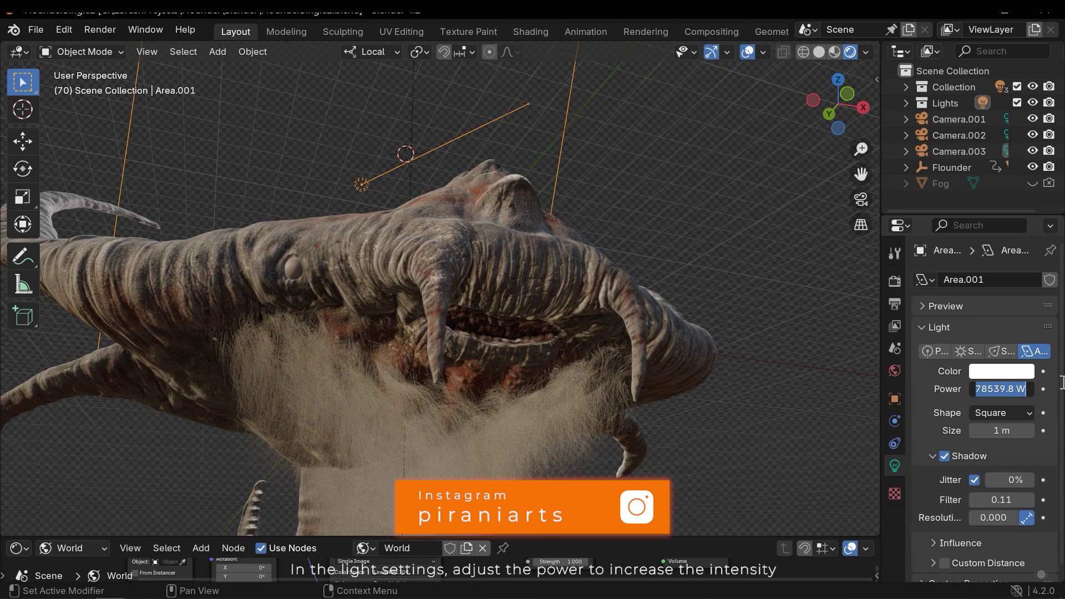
{"action": "type", "text": "300000"}
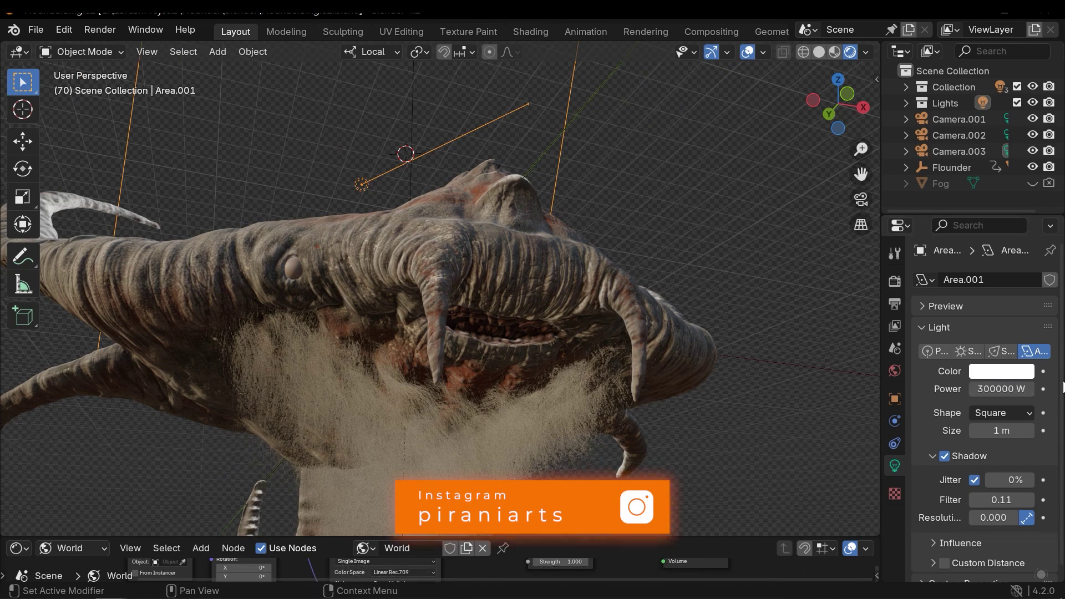
{"action": "middle_click_drag", "start_coordinate": [477, 254], "coordinate": [879, 341]}
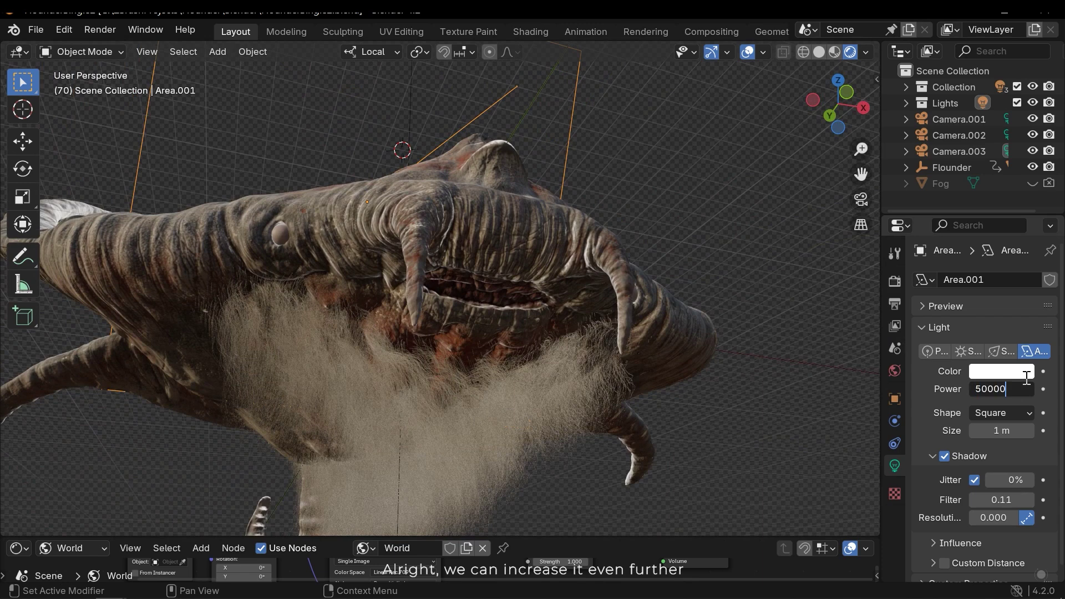
{"action": "type", "text": "0"}
{"action": "key", "text": "Return"}
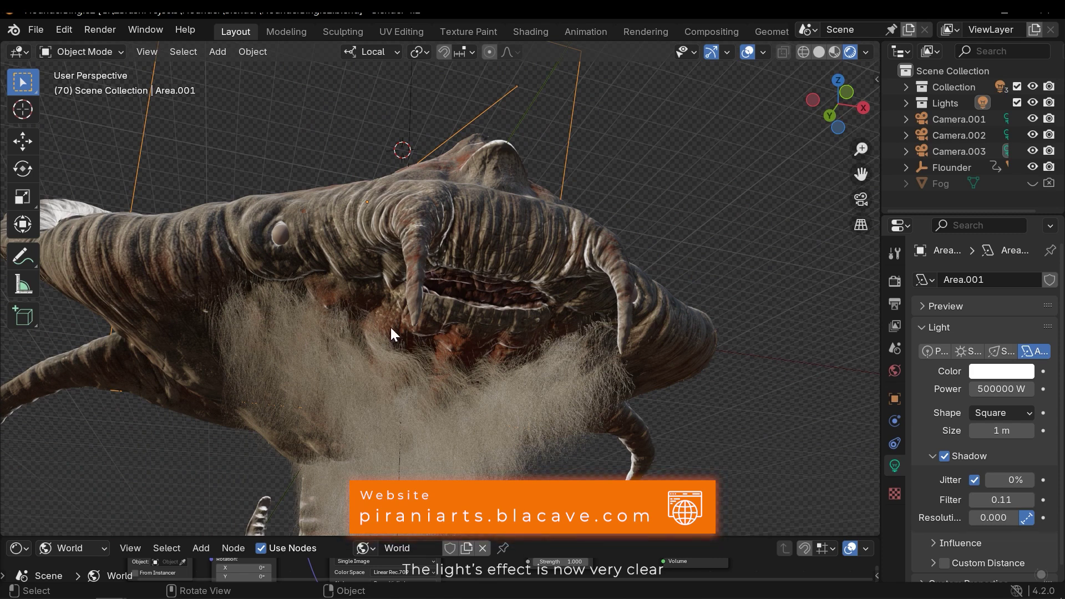
- Orbit to show the creature's curled tail and bring up the Render properties
{"action": "middle_click_drag", "start_coordinate": [431, 255], "coordinate": [561, 302]}
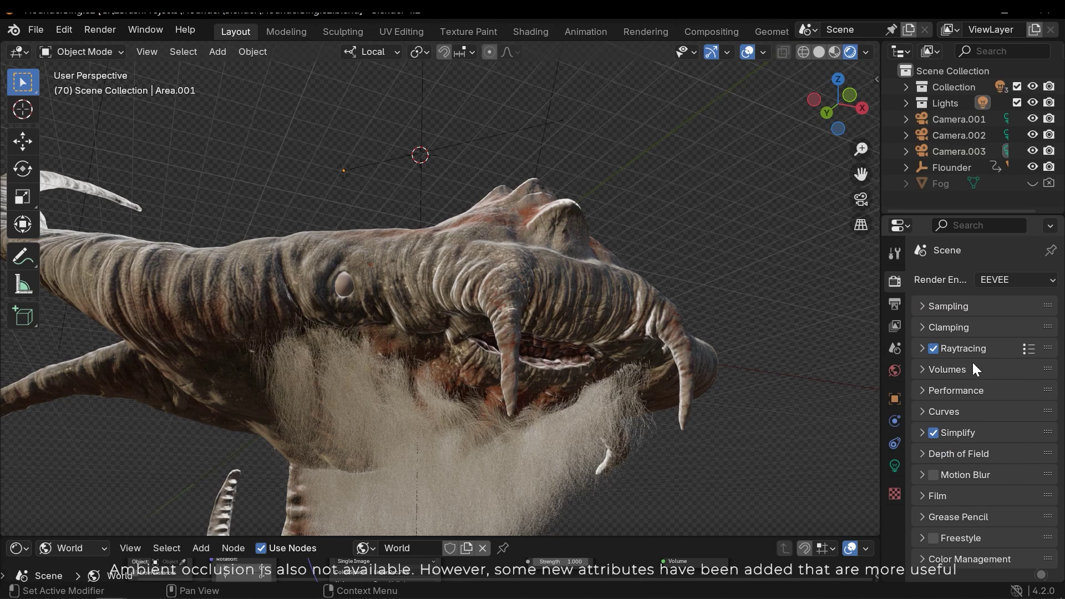
{"action": "mouse_move", "coordinate": [514, 288]}
{"action": "middle_mouse_down"}
{"action": "mouse_move", "coordinate": [538, 308]}
{"action": "mouse_move", "coordinate": [528, 294]}
{"action": "middle_mouse_up"}
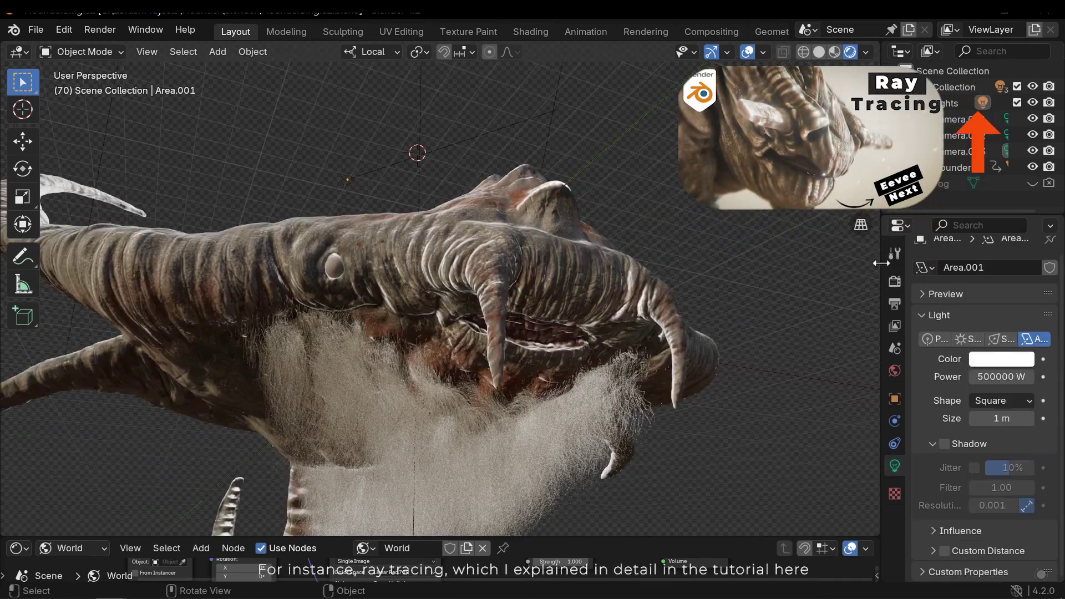
{"action": "left_click", "coordinate": [895, 281]}
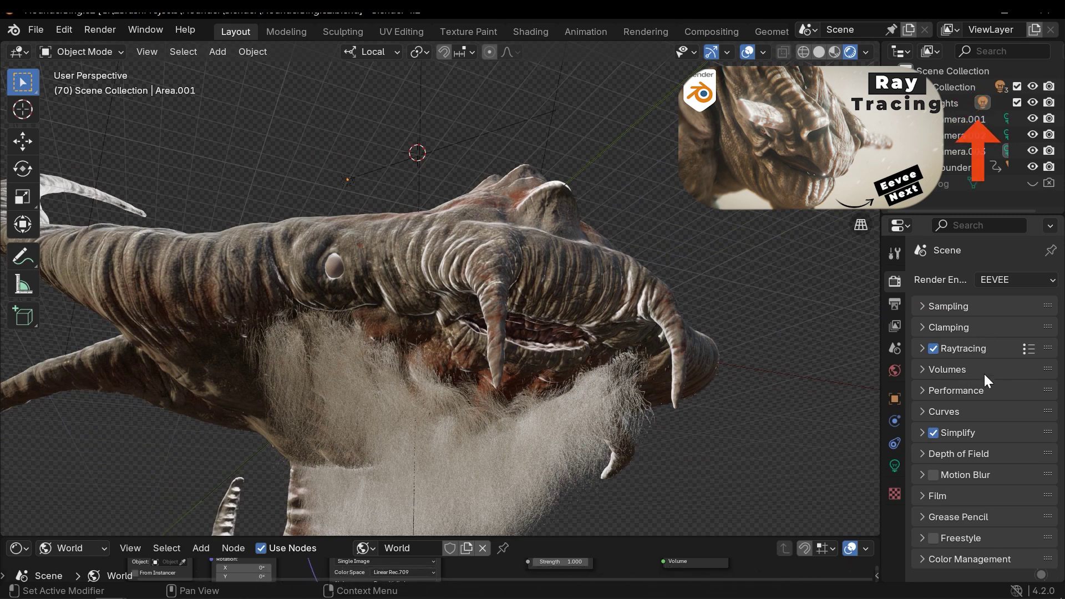
- Expand the Sampling panel with its 32 viewport and 64 render samples, and zoom out
{"action": "left_click", "coordinate": [979, 306]}
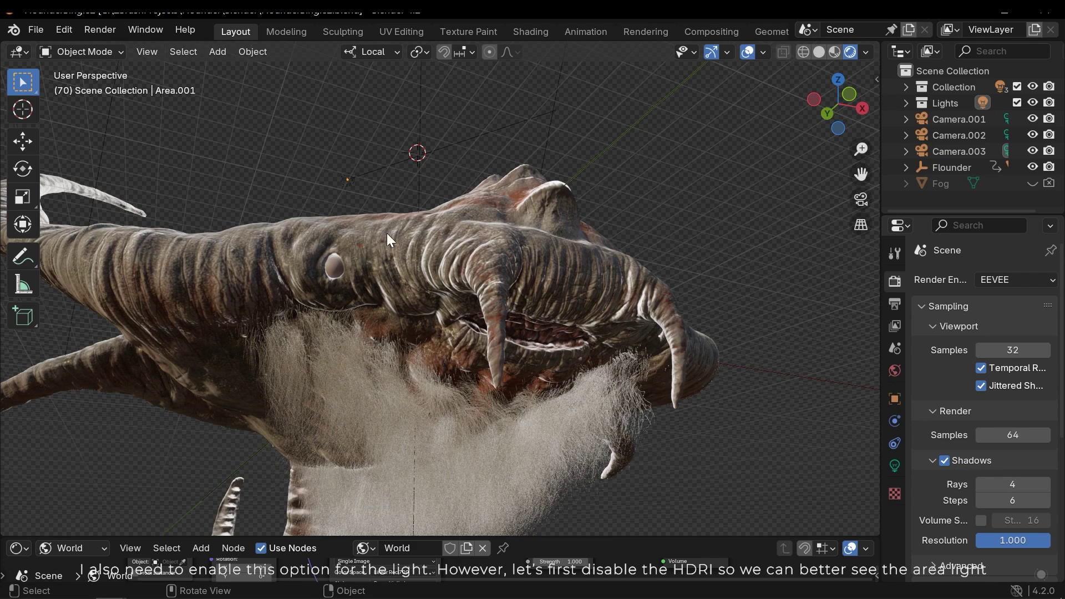
{"action": "scroll", "coordinate": [387, 233], "scroll_direction": "down", "scroll_amount": 3}
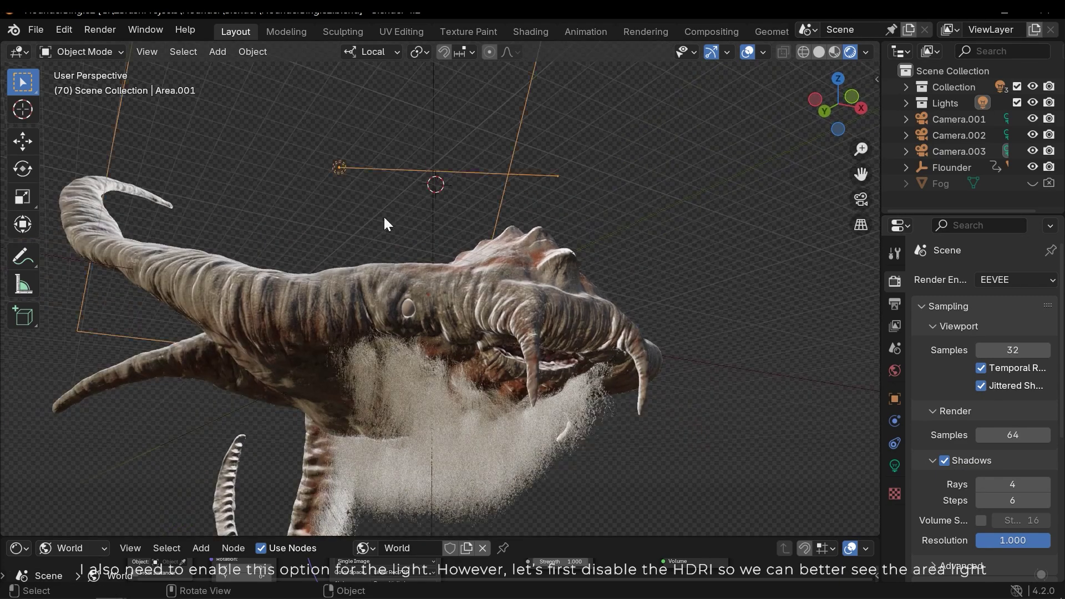
- Enlarge the World node editor and set the Background Strength to 0
{"action": "left_click_drag", "start_coordinate": [478, 537], "coordinate": [480, 381]}
{"action": "scroll", "coordinate": [600, 490], "scroll_direction": "up", "scroll_amount": 3}
{"action": "double_click", "coordinate": [555, 460]}
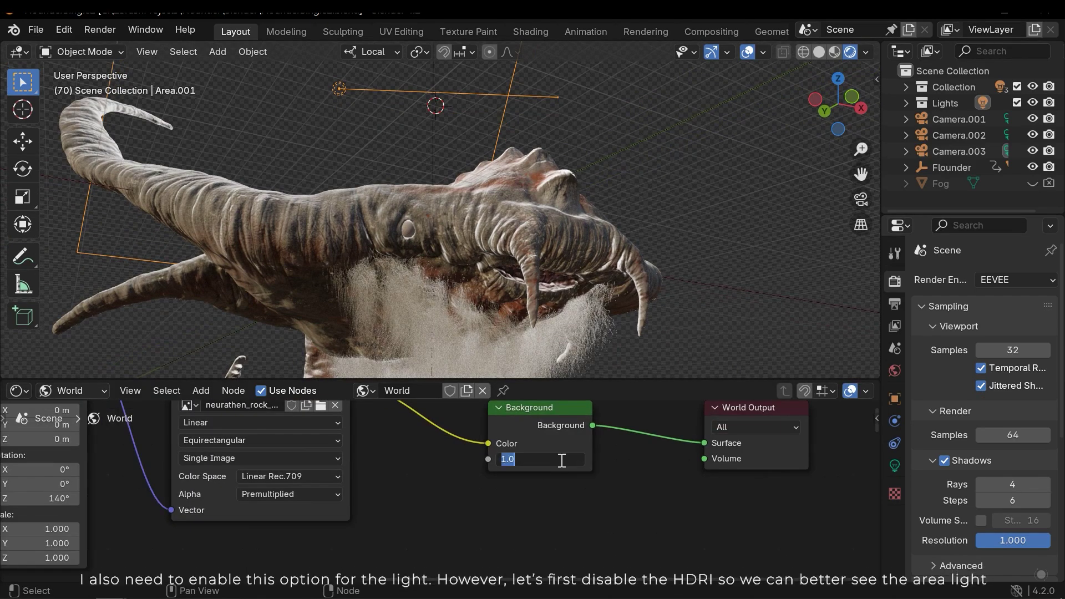
{"action": "type", "text": "0"}
{"action": "key", "text": "Return"}
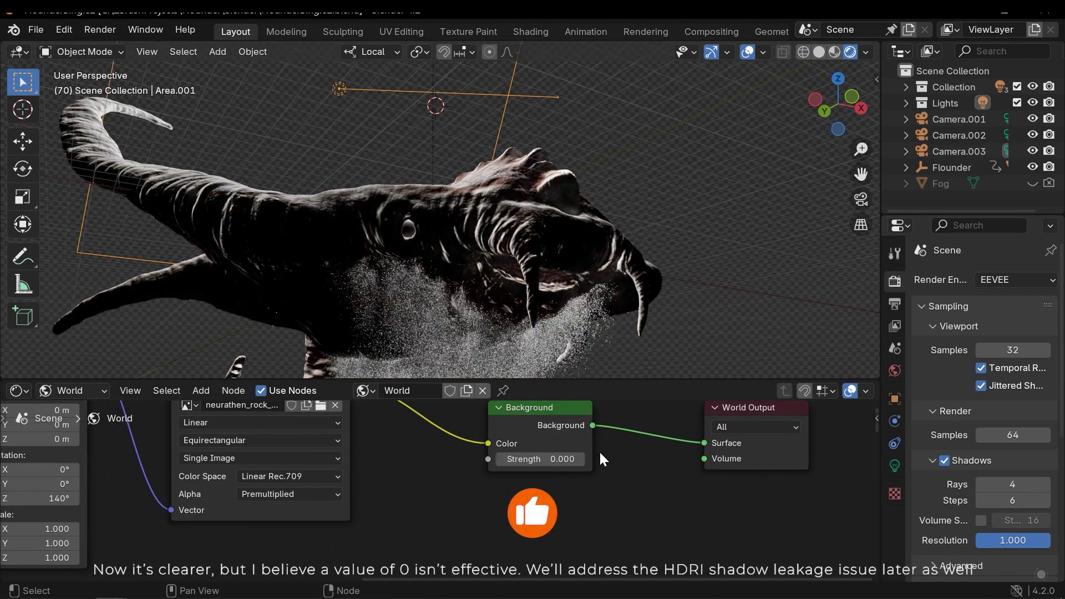
- Shrink the node editor back and change the Background Strength to 0.1
{"action": "left_click_drag", "start_coordinate": [608, 388], "coordinate": [555, 468]}
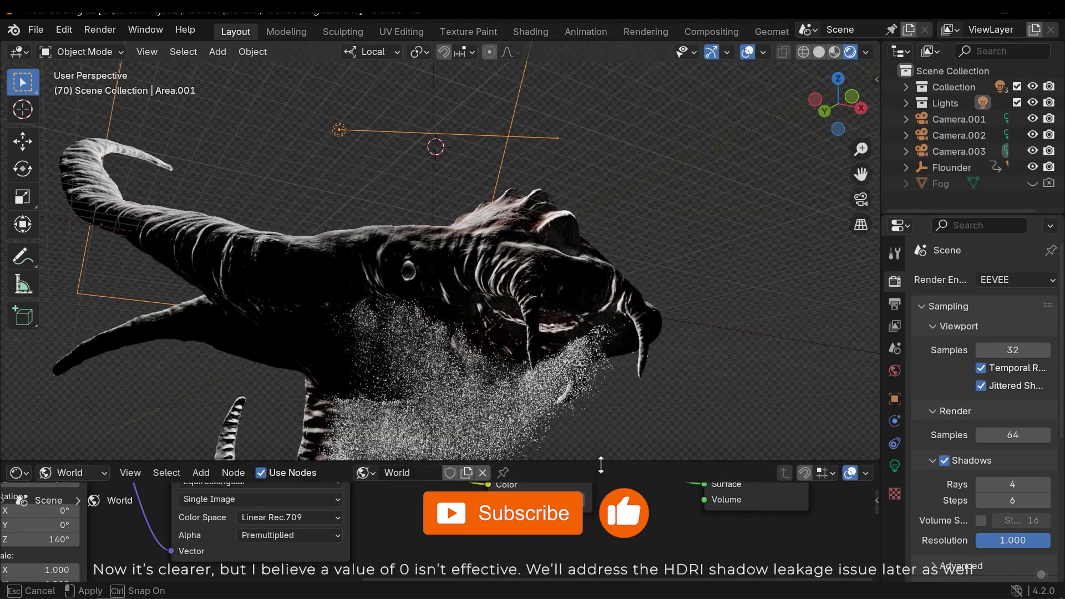
{"action": "middle_click_drag", "start_coordinate": [516, 360], "coordinate": [560, 491]}
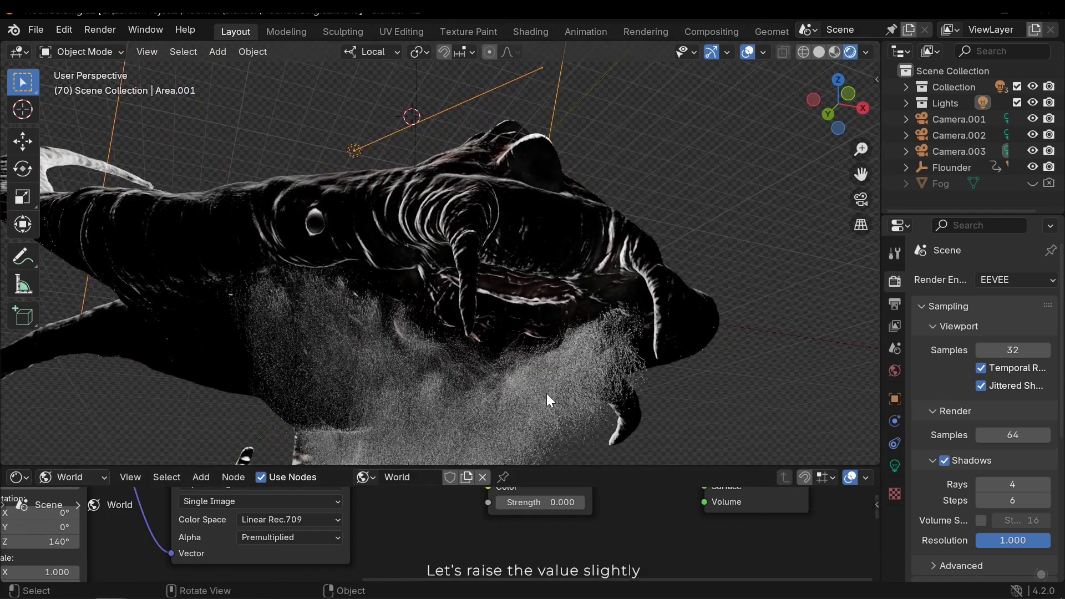
{"action": "middle_click_drag", "start_coordinate": [553, 528], "coordinate": [553, 554]}
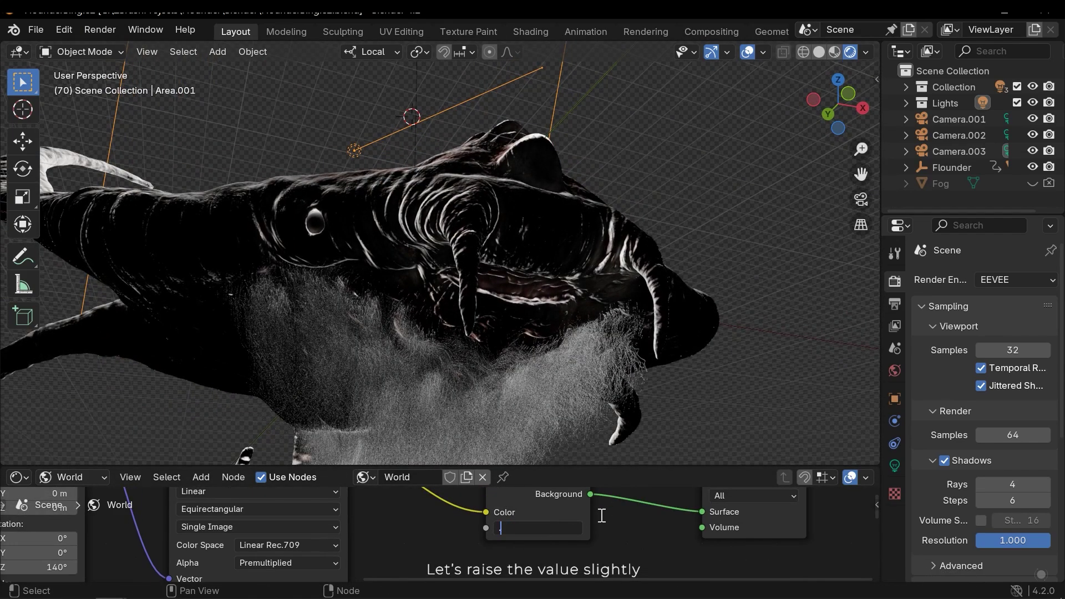
{"action": "type", "text": "0.1"}
{"action": "key", "text": "Return"}
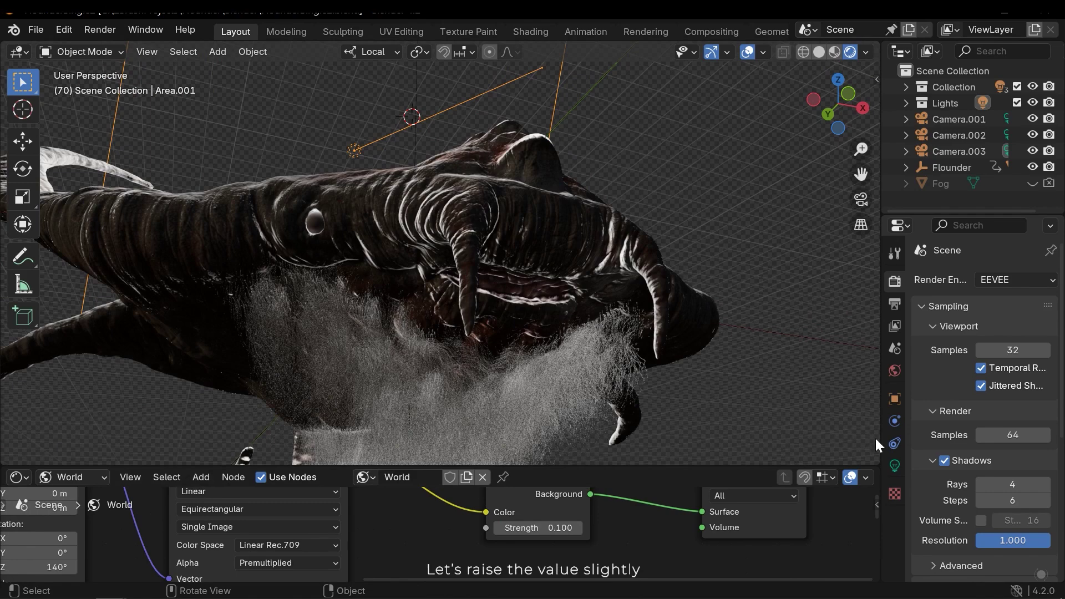
{"action": "middle_click_drag", "start_coordinate": [364, 152], "coordinate": [349, 131]}
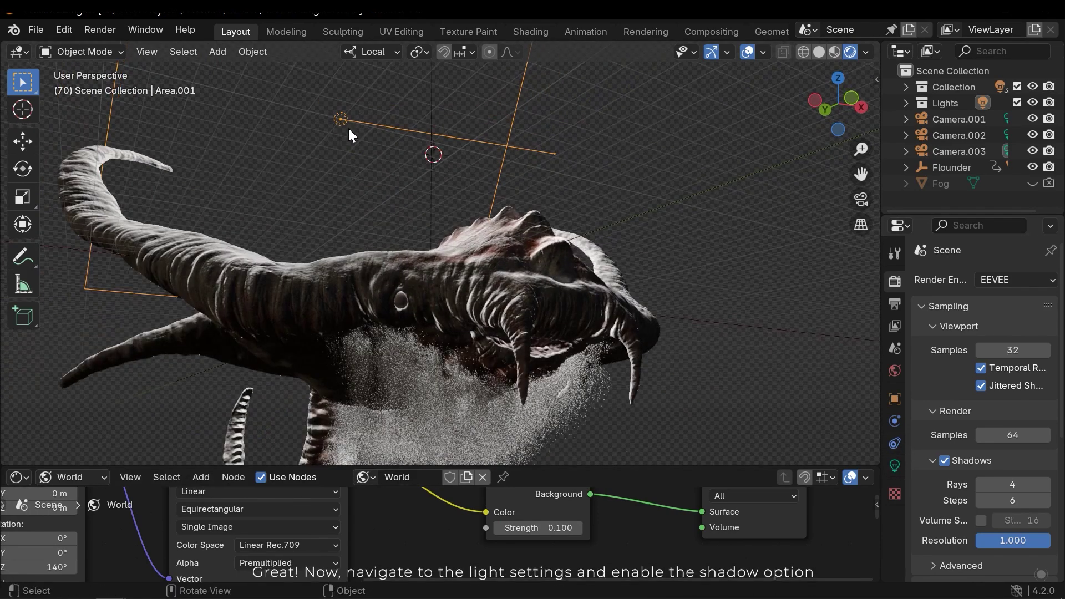
- Turn on Shadow in the Area.001 light's properties
{"action": "left_click", "coordinate": [895, 466]}
{"action": "scroll", "coordinate": [964, 451], "scroll_direction": "down", "scroll_amount": 1}
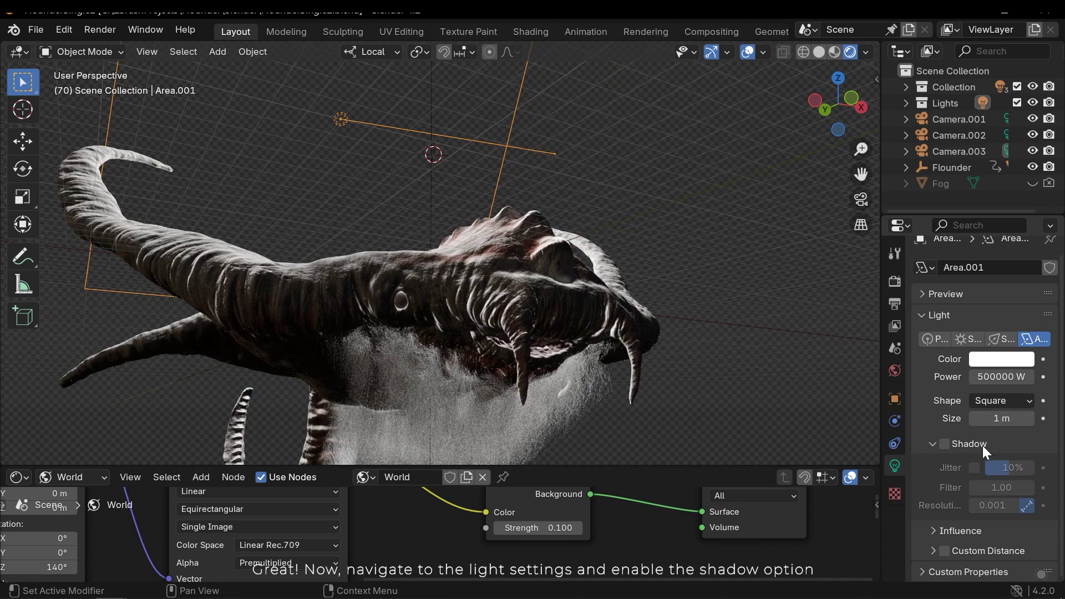
{"action": "left_click", "coordinate": [945, 444]}
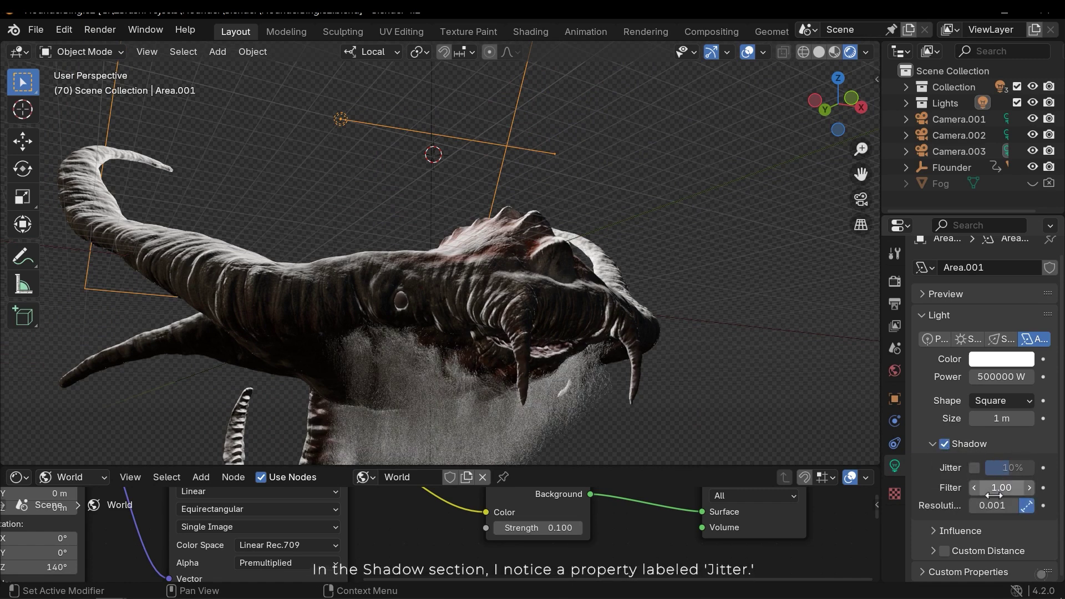
- Enable shadow Jitter, toggling it off and back on to compare the shadows
{"action": "left_click", "coordinate": [977, 467]}
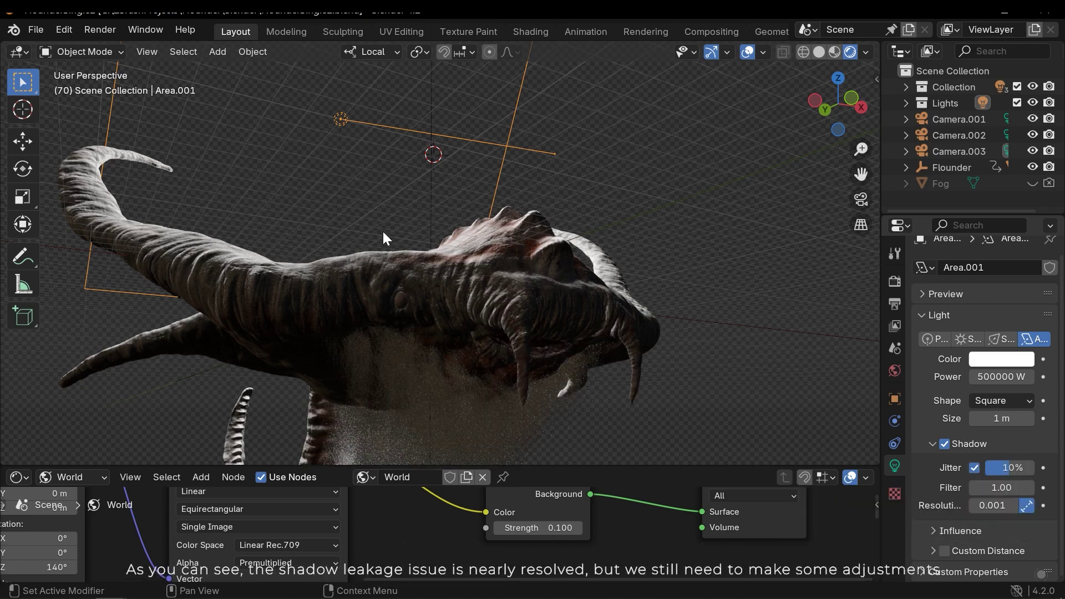
{"action": "middle_click_drag", "start_coordinate": [383, 231], "coordinate": [482, 253]}
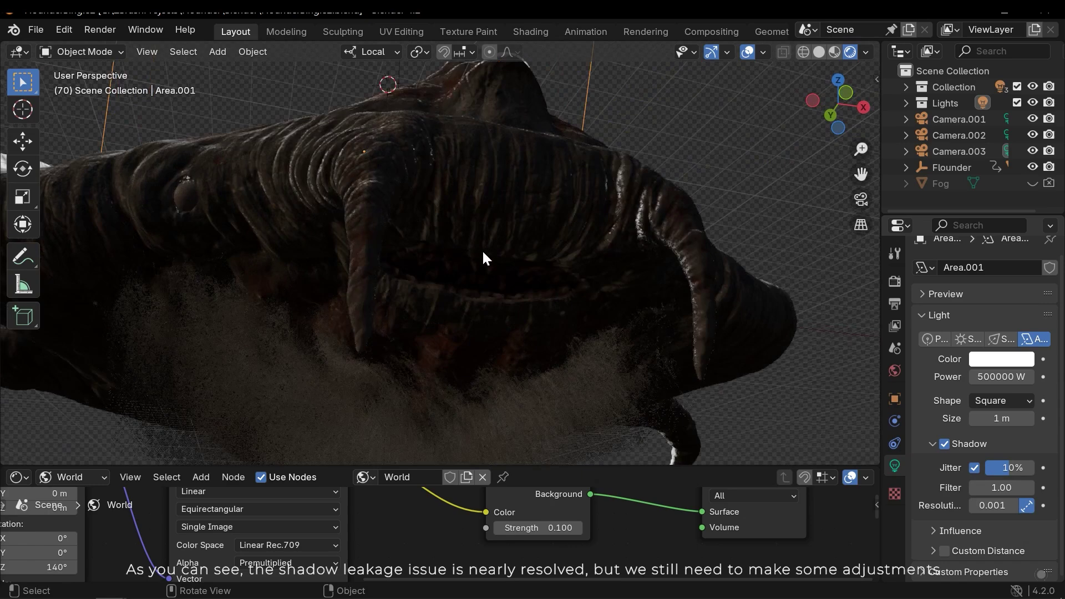
{"action": "left_click", "coordinate": [974, 468]}
{"action": "left_click", "coordinate": [974, 467]}
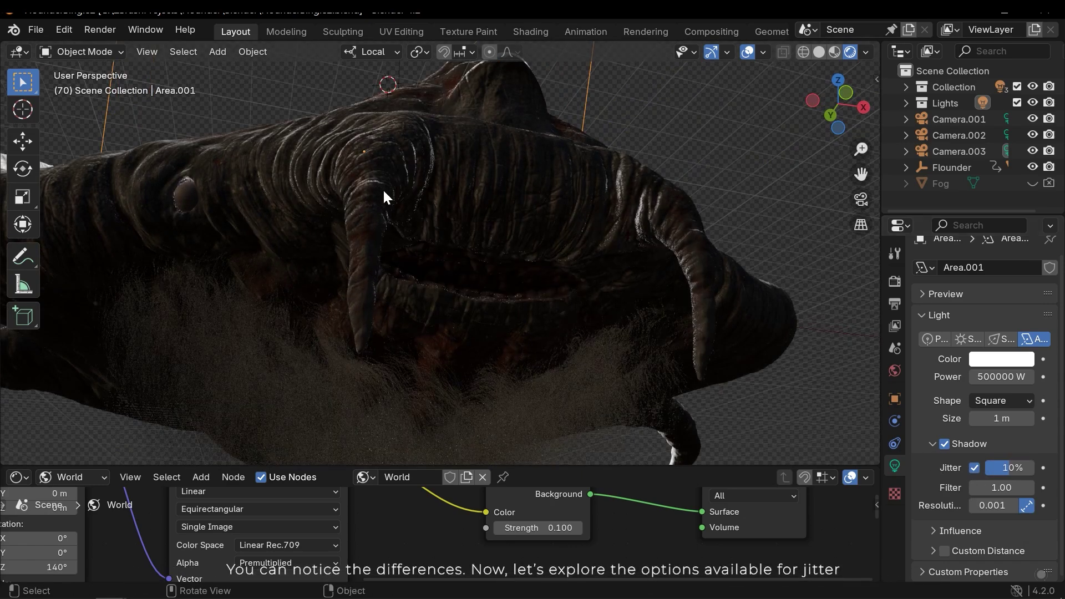
{"action": "middle_click_drag", "start_coordinate": [383, 192], "coordinate": [495, 265]}
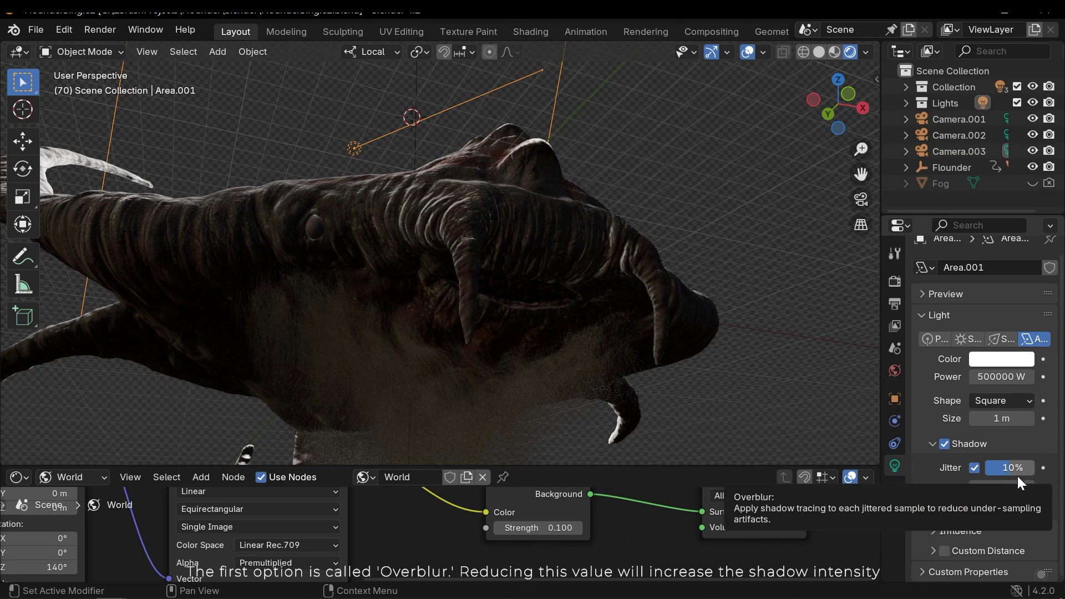
- Bring Area.001's jitter overblur down to 0%, keeping jitter on and Filter at 1.00, then check the shadows
{"action": "left_click_drag", "start_coordinate": [1013, 468], "coordinate": [987, 467]}
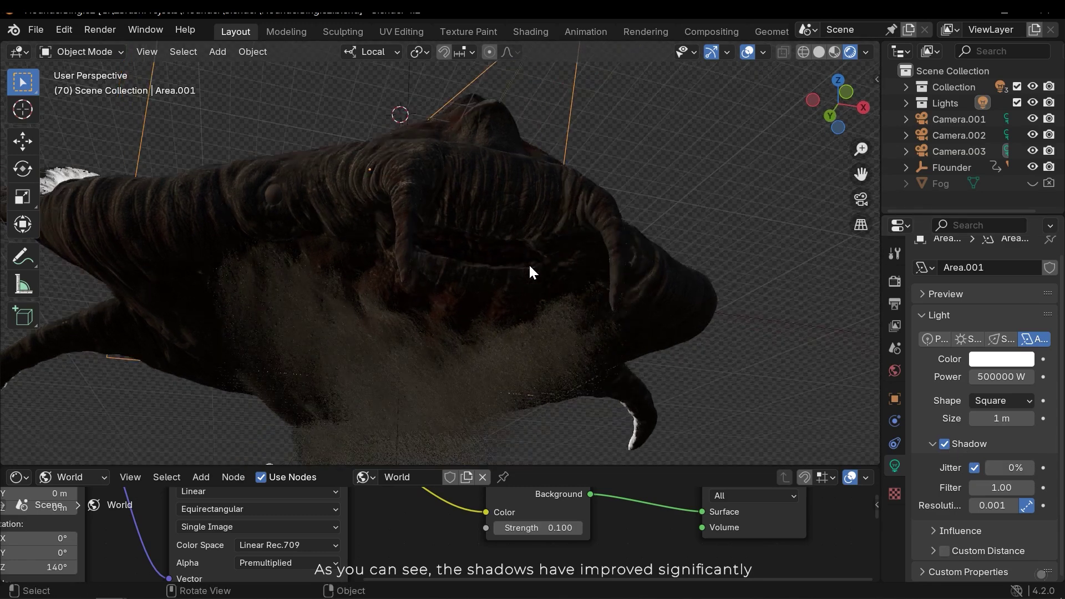
{"action": "scroll", "coordinate": [528, 264], "scroll_direction": "up", "scroll_amount": 2}
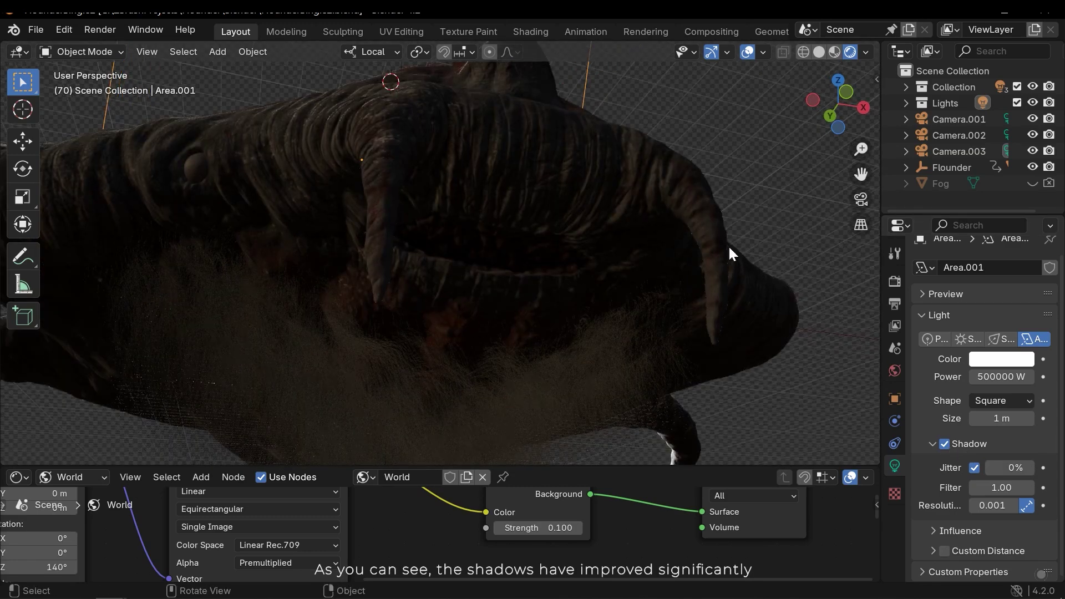
{"action": "left_click_drag", "start_coordinate": [1018, 468], "coordinate": [1039, 467]}
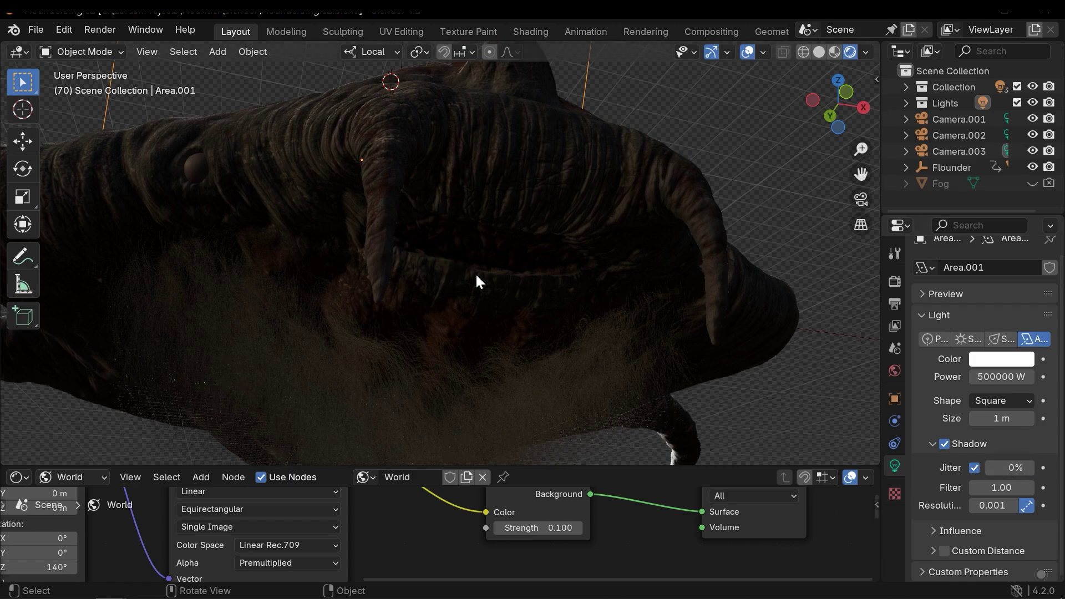
{"action": "mouse_move", "coordinate": [475, 272]}
{"action": "middle_mouse_down"}
{"action": "mouse_move", "coordinate": [574, 315]}
{"action": "mouse_move", "coordinate": [700, 307]}
{"action": "mouse_move", "coordinate": [504, 261]}
{"action": "mouse_move", "coordinate": [360, 276]}
{"action": "mouse_move", "coordinate": [275, 325]}
{"action": "mouse_move", "coordinate": [495, 286]}
{"action": "mouse_move", "coordinate": [485, 261]}
{"action": "mouse_move", "coordinate": [492, 266]}
{"action": "middle_mouse_up"}
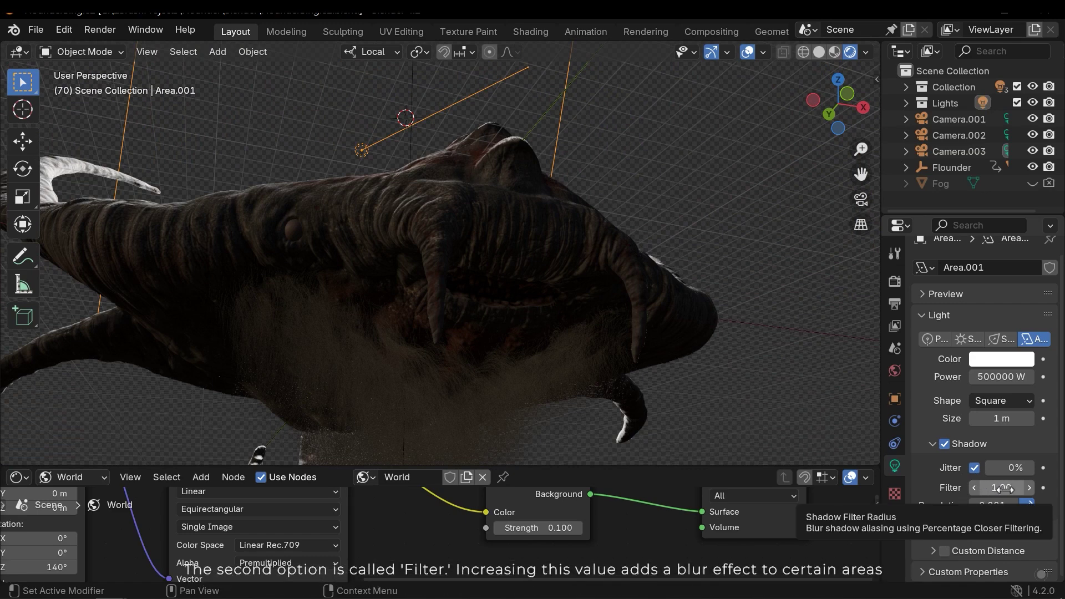
- Drag Area.001's shadow Filter from 5.00 to 0.00 and orbit to check the sharper shadows
{"action": "left_click_drag", "start_coordinate": [1003, 488], "coordinate": [921, 468]}
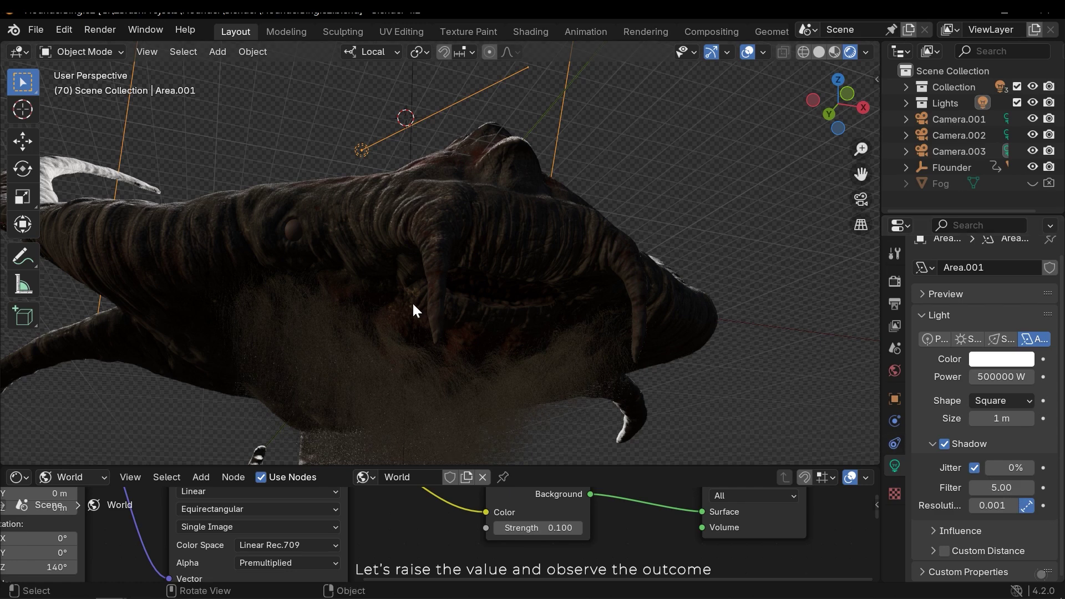
{"action": "scroll", "coordinate": [412, 303], "scroll_direction": "up", "scroll_amount": 3}
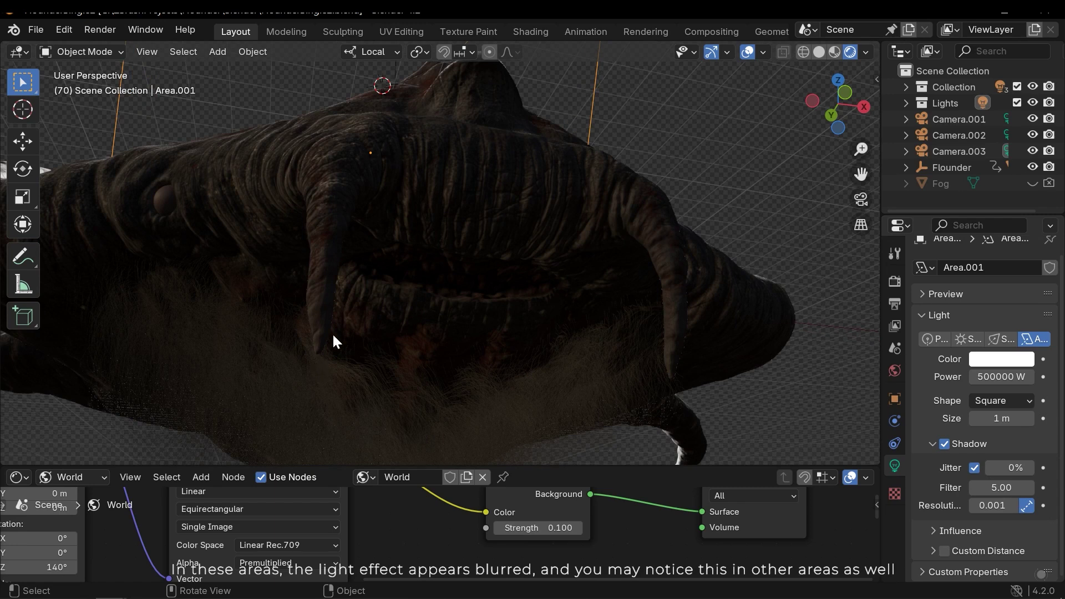
{"action": "middle_click_drag", "start_coordinate": [340, 292], "coordinate": [577, 361]}
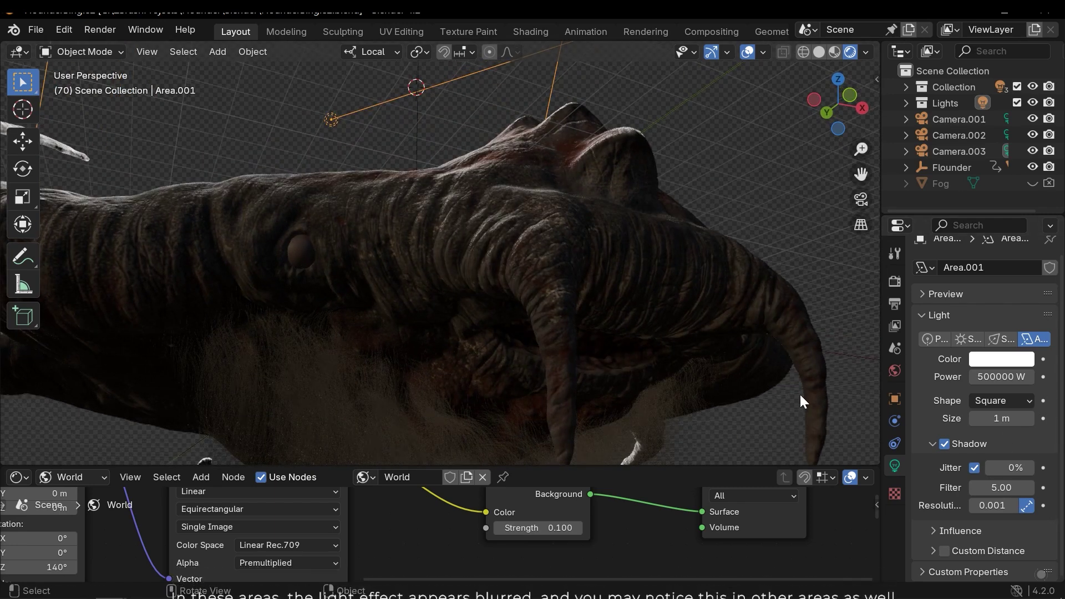
{"action": "left_click_drag", "start_coordinate": [1001, 488], "coordinate": [951, 488]}
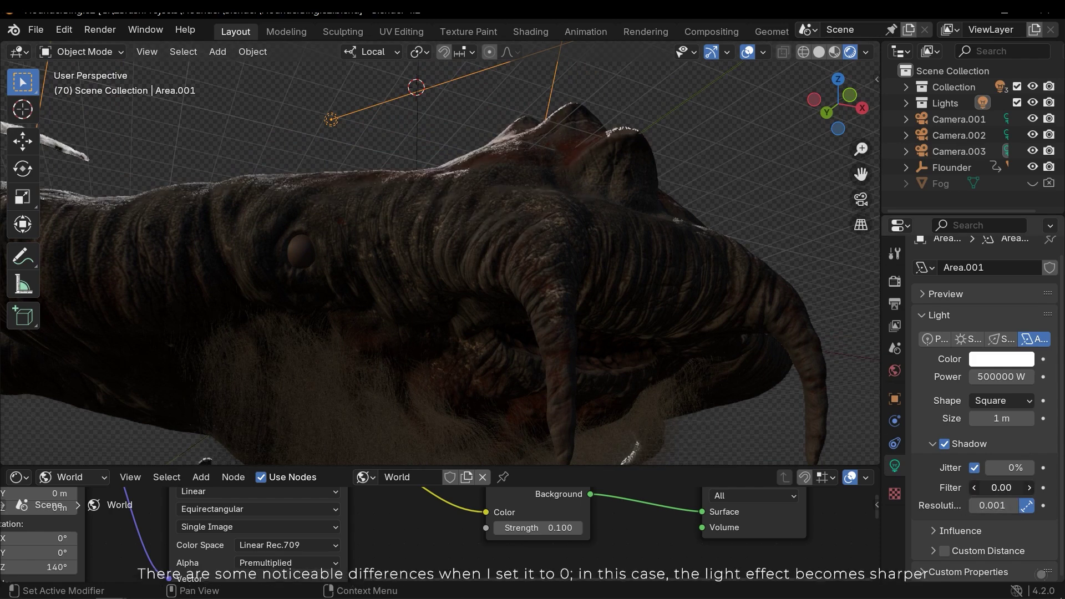
{"action": "middle_click_drag", "start_coordinate": [578, 351], "coordinate": [504, 304]}
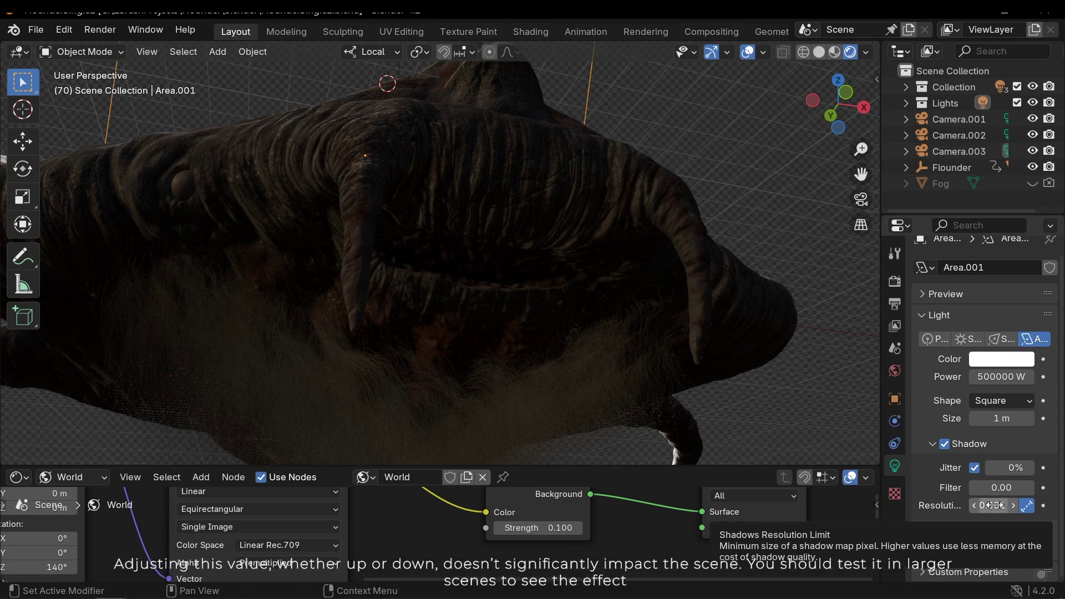
- Test another shadow resolution limit, undo back to 0.001, then lower it to 0.000
{"action": "left_click_drag", "start_coordinate": [992, 505], "coordinate": [998, 506]}
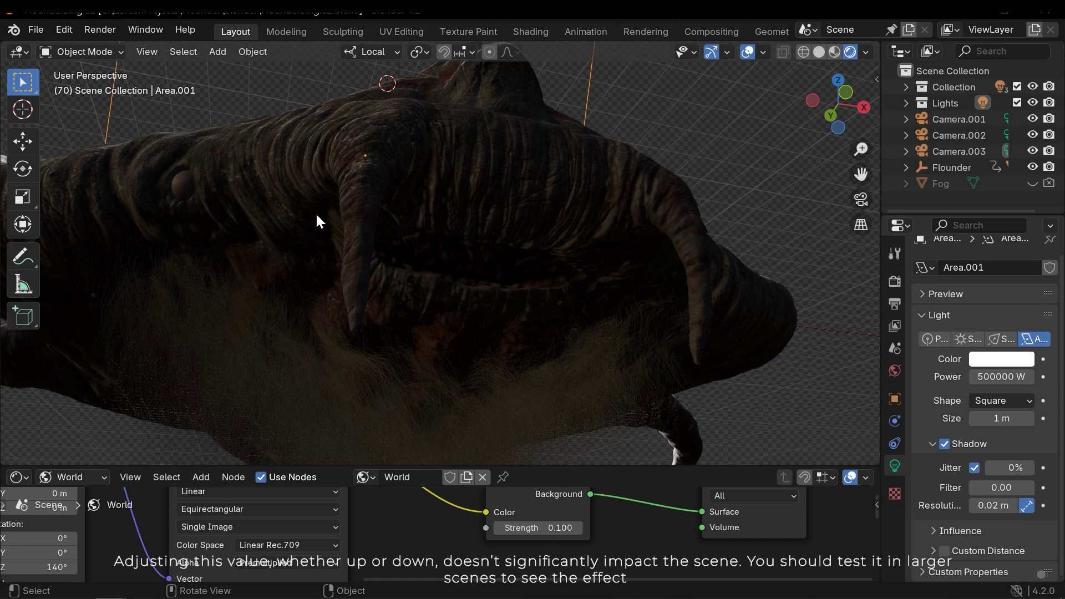
{"action": "key", "text": "ctrl+z"}
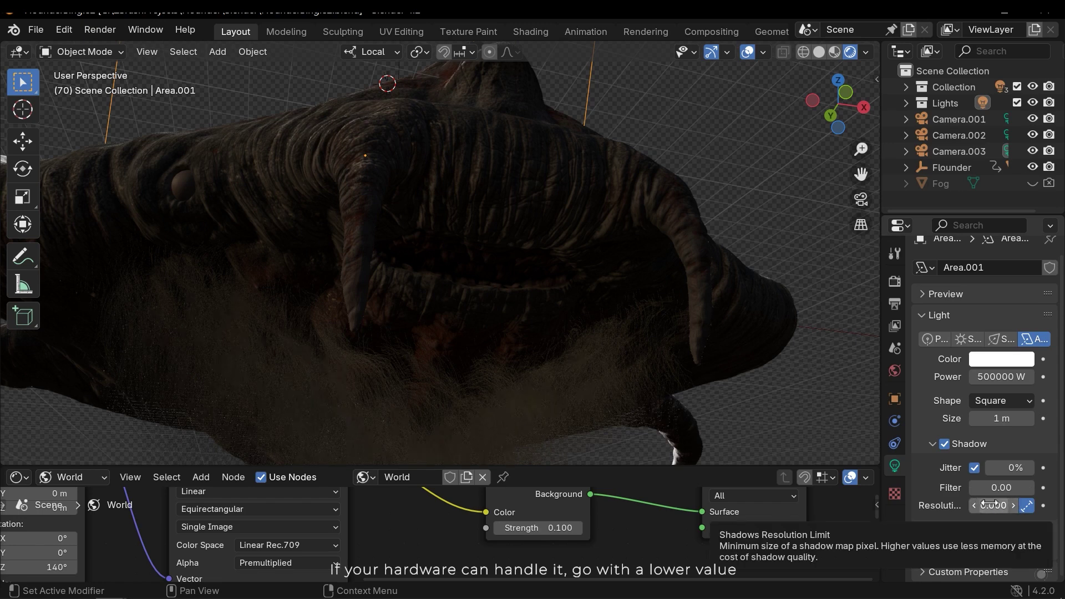
{"action": "middle_click_drag", "start_coordinate": [528, 345], "coordinate": [575, 351]}
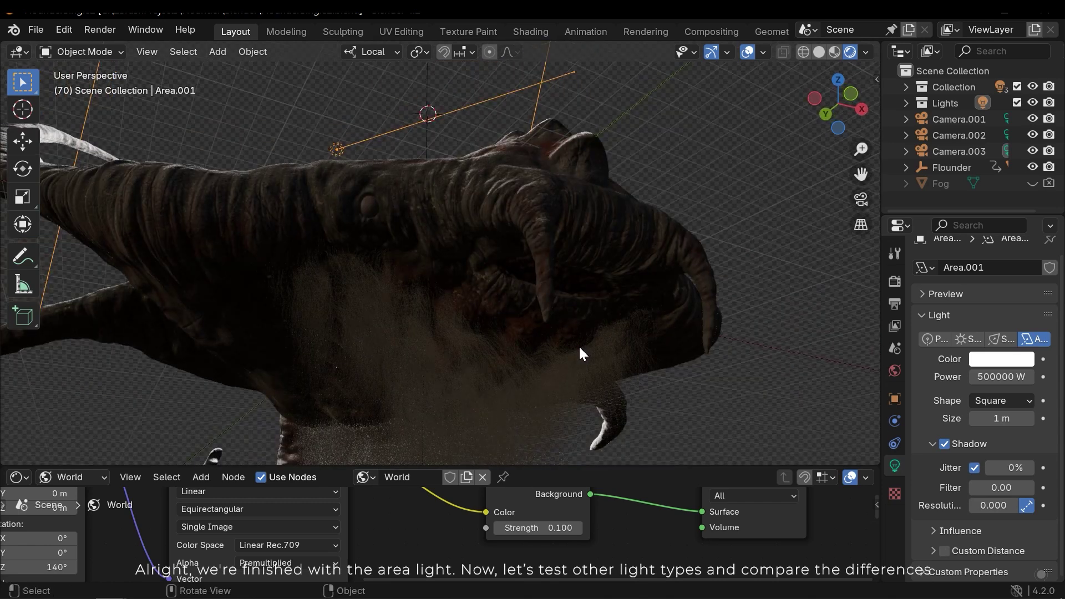
{"action": "scroll", "coordinate": [573, 305], "scroll_direction": "down", "scroll_amount": 5}
- Delete the area light Area.001 and add a Sun light, Sun.001, in its place
{"action": "middle_click_drag", "start_coordinate": [573, 316], "coordinate": [470, 277]}
{"action": "key", "text": "Delete"}
{"action": "key", "text": "shift+a"}
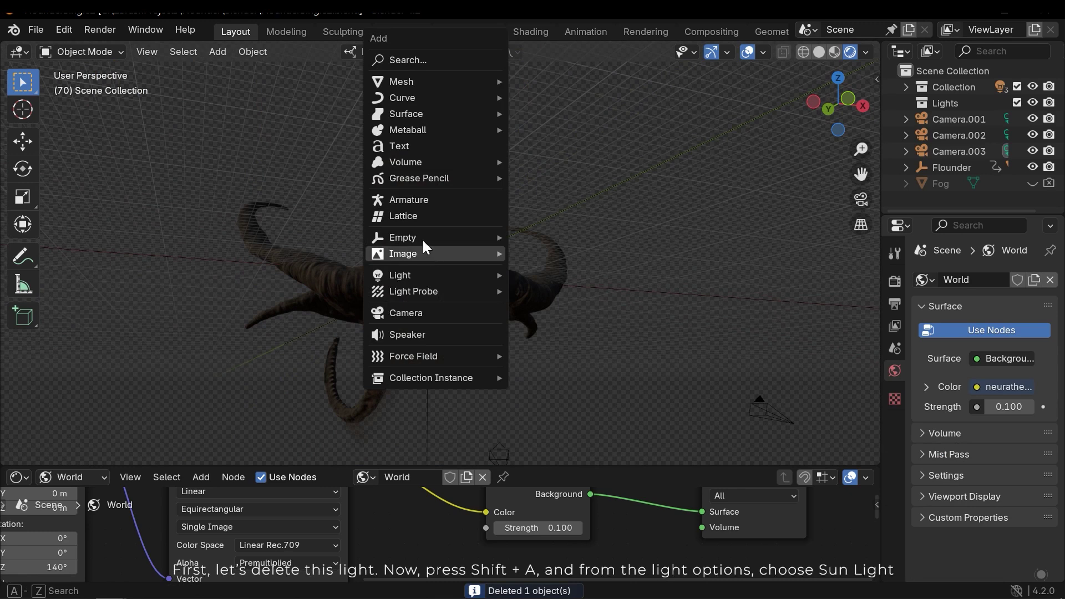
{"action": "mouse_move", "coordinate": [417, 280]}
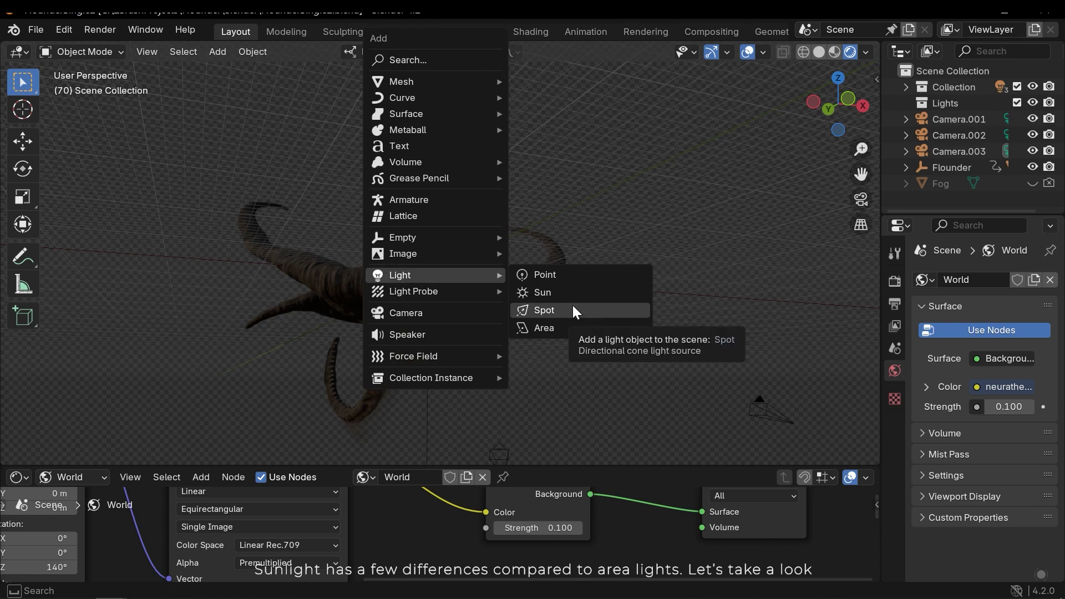
{"action": "left_click", "coordinate": [607, 293]}
- Move Sun.001 up and to the right, above the creature
{"action": "middle_click_drag", "start_coordinate": [534, 265], "coordinate": [527, 300]}
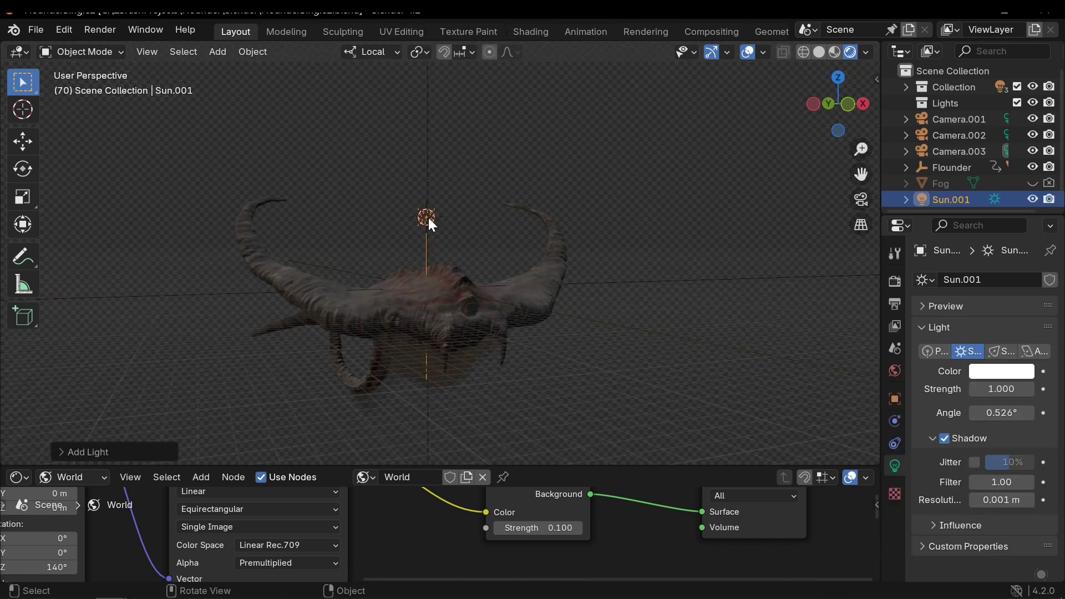
{"action": "left_click_drag", "start_coordinate": [428, 218], "coordinate": [642, 151]}
{"action": "middle_click_drag", "start_coordinate": [642, 152], "coordinate": [573, 165]}
- Rotate Sun.001 with the Rotate tool so it points down toward the creature
{"action": "key", "text": "shift+space"}
{"action": "left_click", "coordinate": [528, 219]}
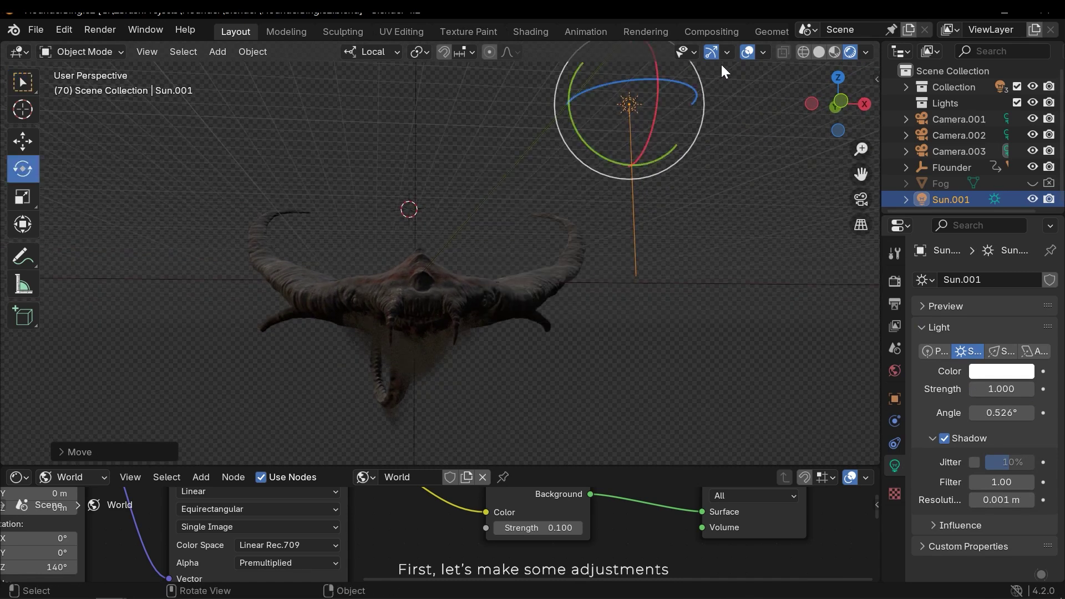
{"action": "left_click_drag", "start_coordinate": [584, 163], "coordinate": [525, 111]}
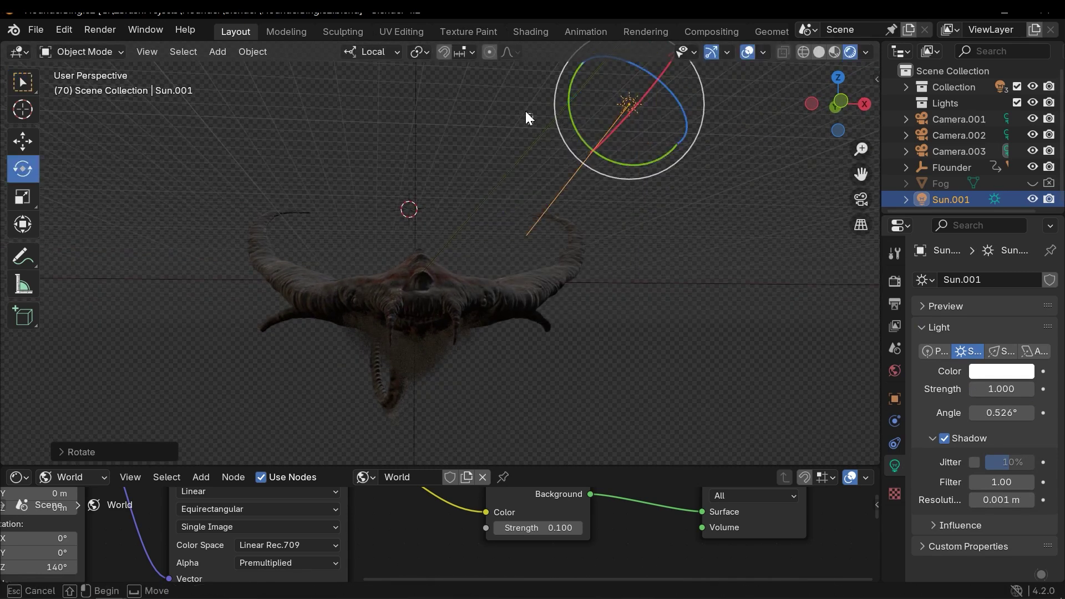
{"action": "left_click", "coordinate": [634, 159]}
{"action": "left_click", "coordinate": [629, 102]}
{"action": "left_click_drag", "start_coordinate": [618, 168], "coordinate": [611, 167]}
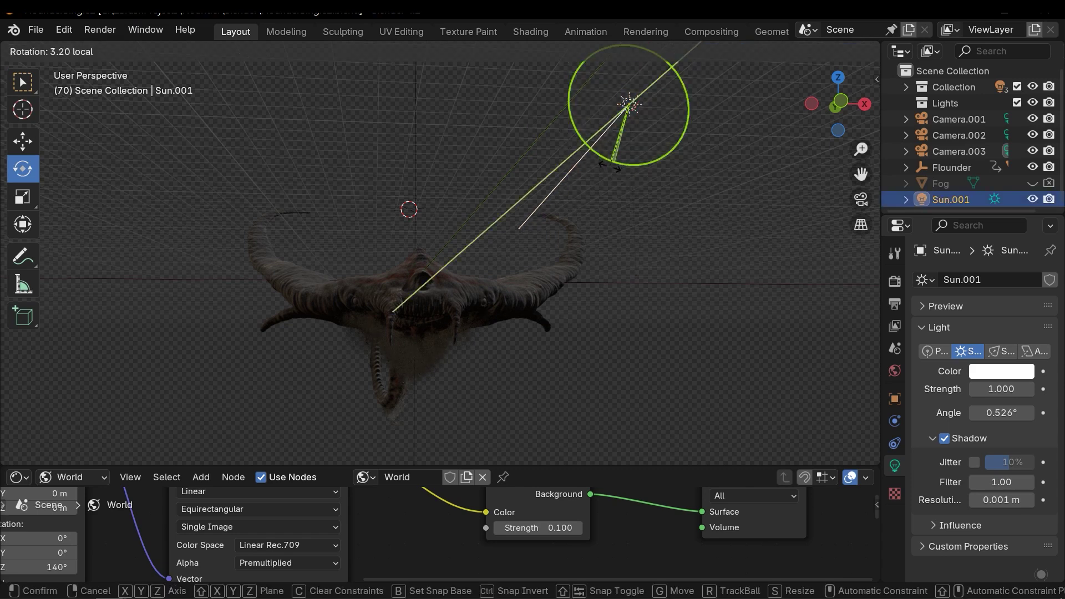
{"action": "right_click", "coordinate": [608, 172]}
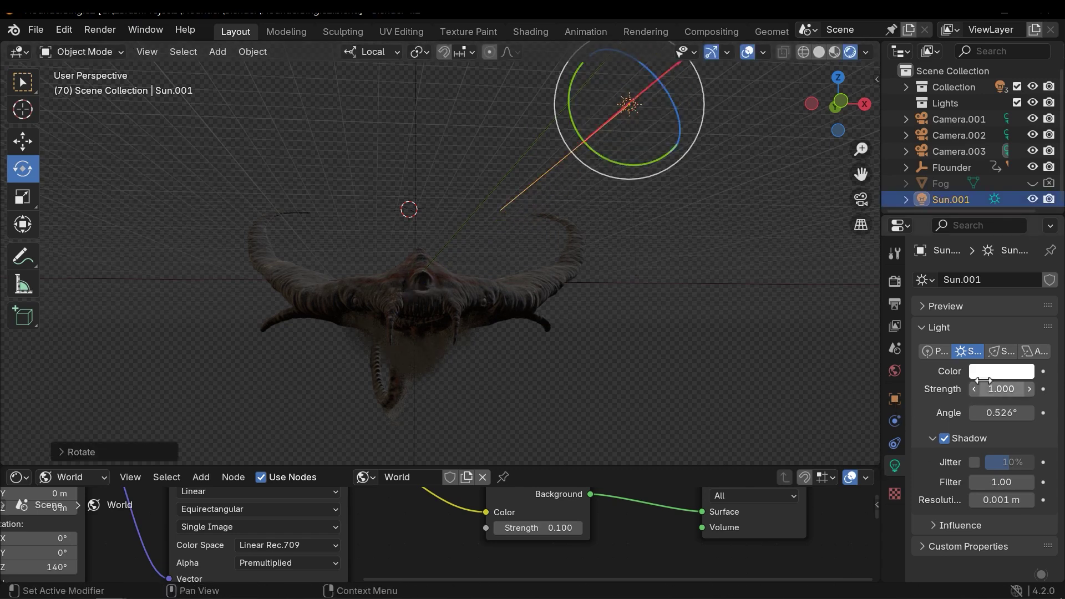
{"action": "middle_click_drag", "start_coordinate": [599, 327], "coordinate": [630, 241]}
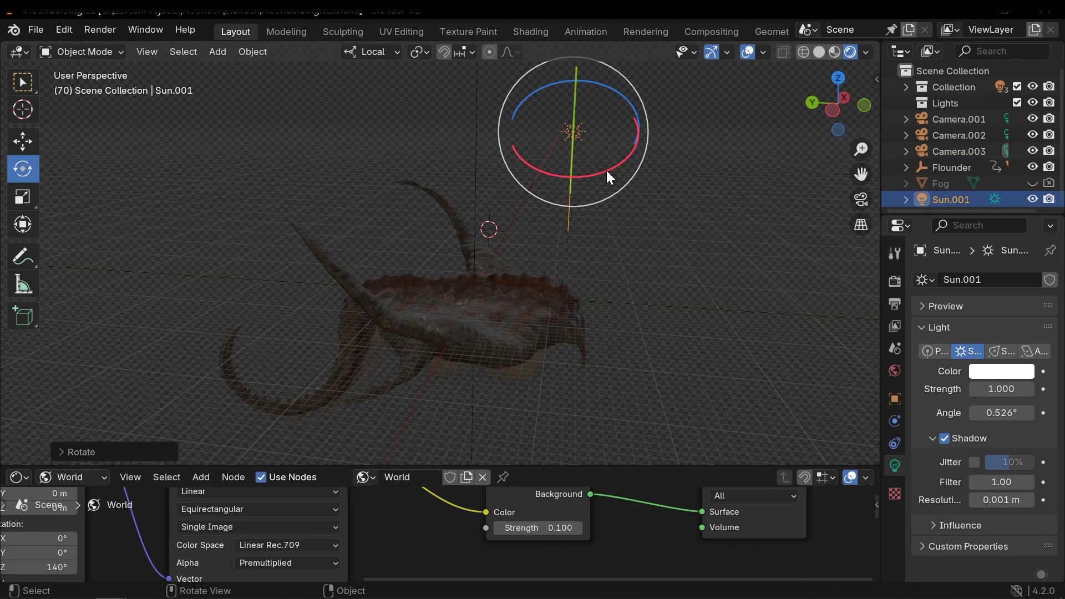
{"action": "left_click_drag", "start_coordinate": [605, 171], "coordinate": [602, 189]}
{"action": "middle_click_drag", "start_coordinate": [602, 188], "coordinate": [992, 411]}
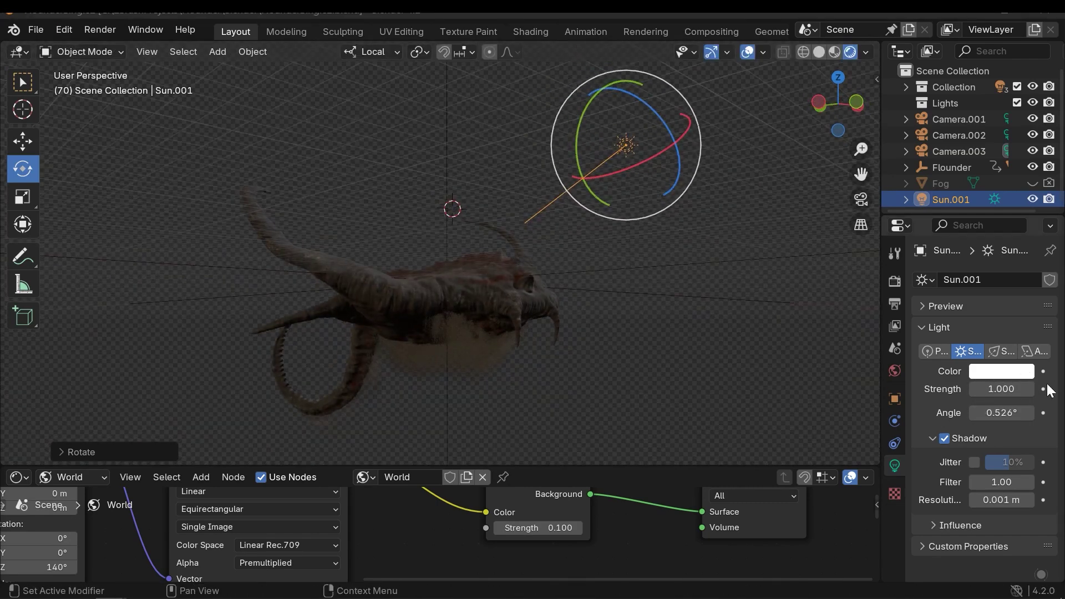
- Set Sun.001's Strength to 10
{"action": "left_click", "coordinate": [1001, 388]}
{"action": "type", "text": "10"}
{"action": "key", "text": "Return"}
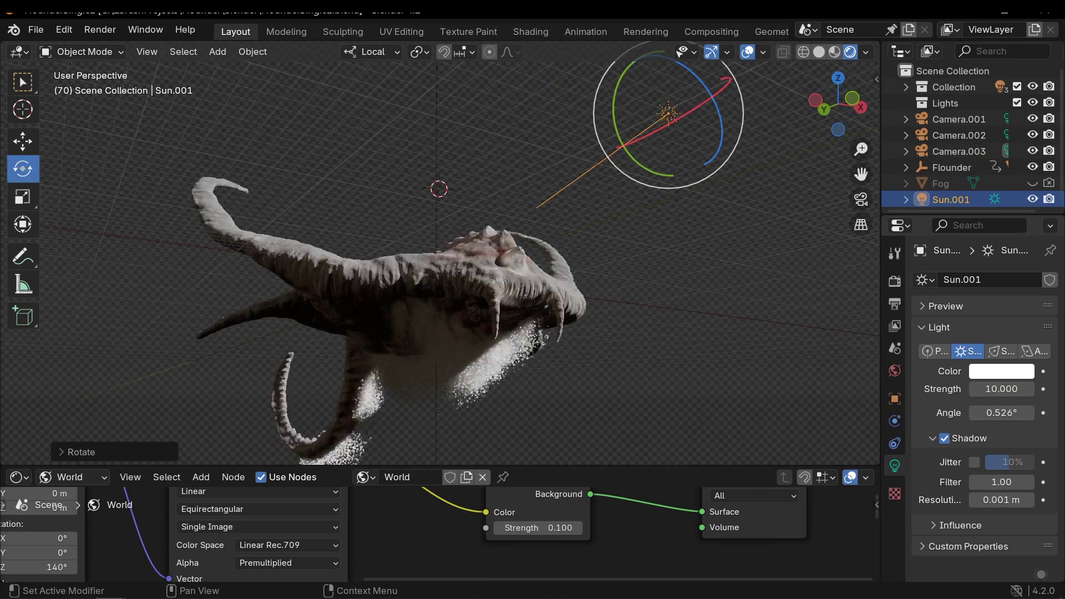
- Turn on Sun.001's shadow jitter, lower its overblur, and toggle jitter off and on to compare
{"action": "middle_click_drag", "start_coordinate": [588, 271], "coordinate": [514, 252]}
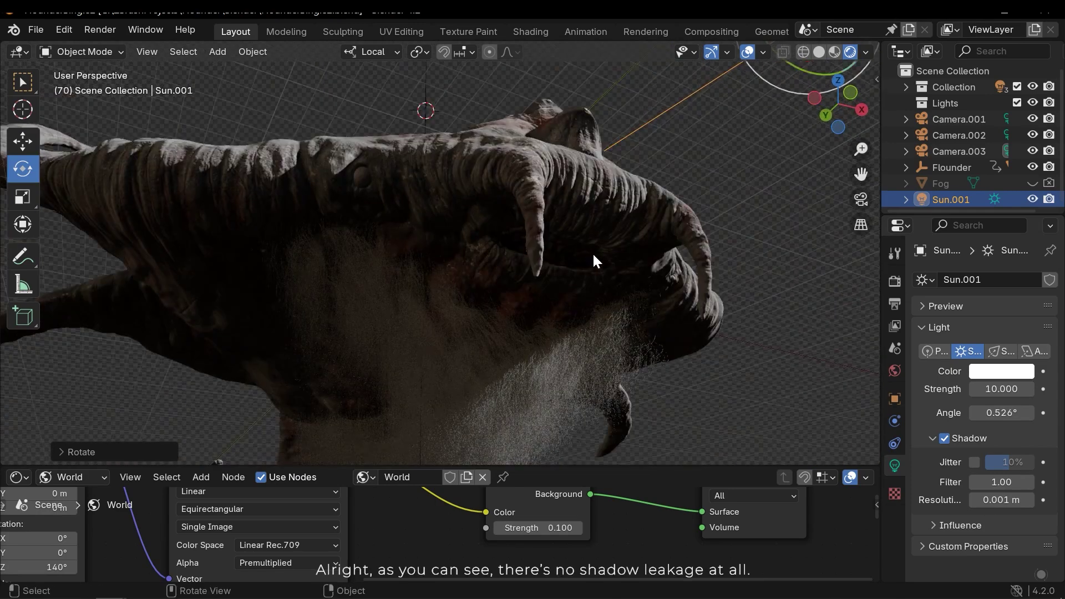
{"action": "middle_click_drag", "start_coordinate": [592, 251], "coordinate": [611, 337]}
{"action": "middle_click_drag", "start_coordinate": [664, 266], "coordinate": [520, 302]}
{"action": "left_click", "coordinate": [974, 462]}
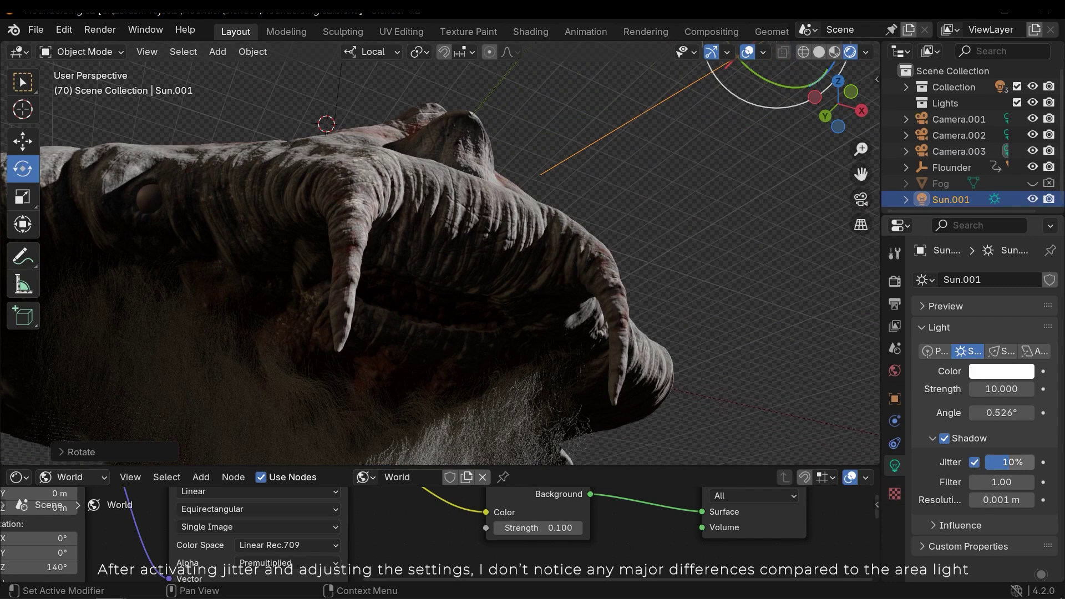
{"action": "left_click_drag", "start_coordinate": [1018, 464], "coordinate": [992, 464]}
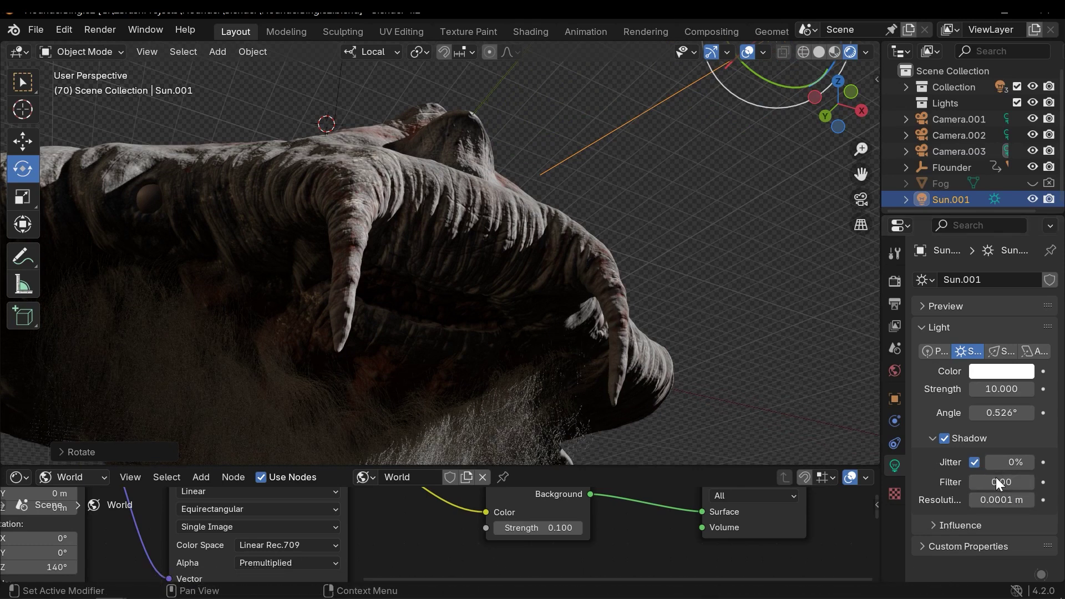
{"action": "left_click", "coordinate": [974, 462]}
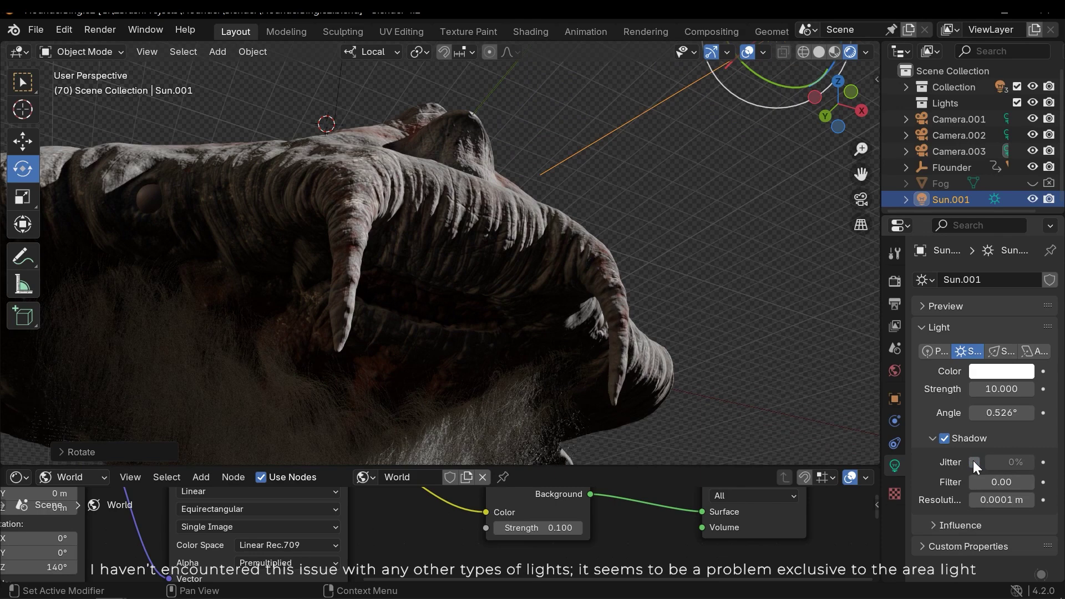
{"action": "left_click", "coordinate": [974, 462]}
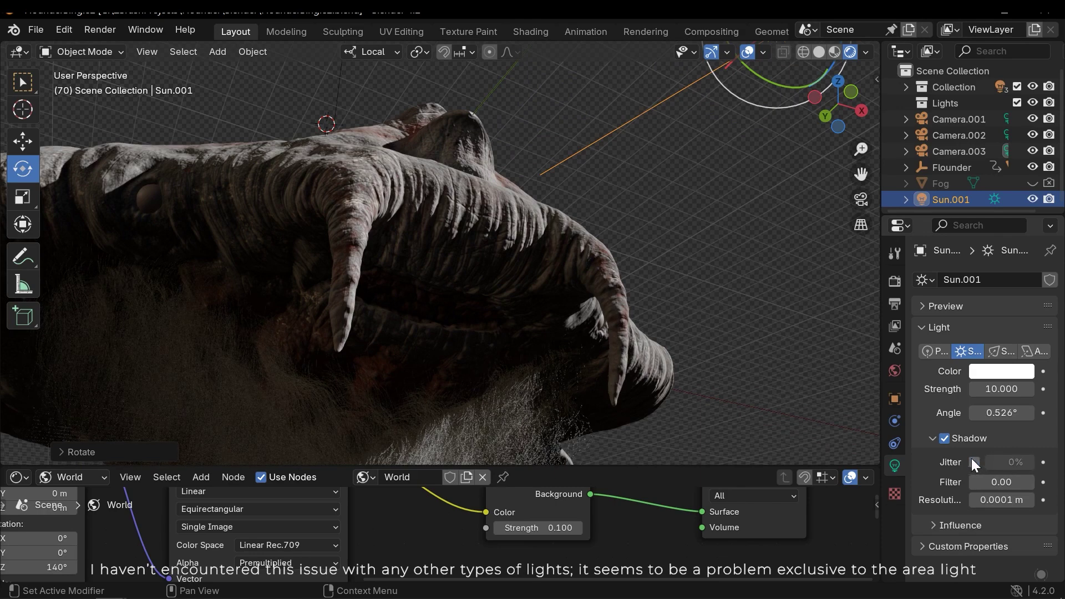
{"action": "middle_click_drag", "start_coordinate": [524, 312], "coordinate": [461, 299]}
{"action": "middle_click_drag", "start_coordinate": [590, 298], "coordinate": [627, 295]}
- Add a point light and delete the Sun.001 light
{"action": "key", "text": "shift+a"}
{"action": "mouse_move", "coordinate": [606, 275]}
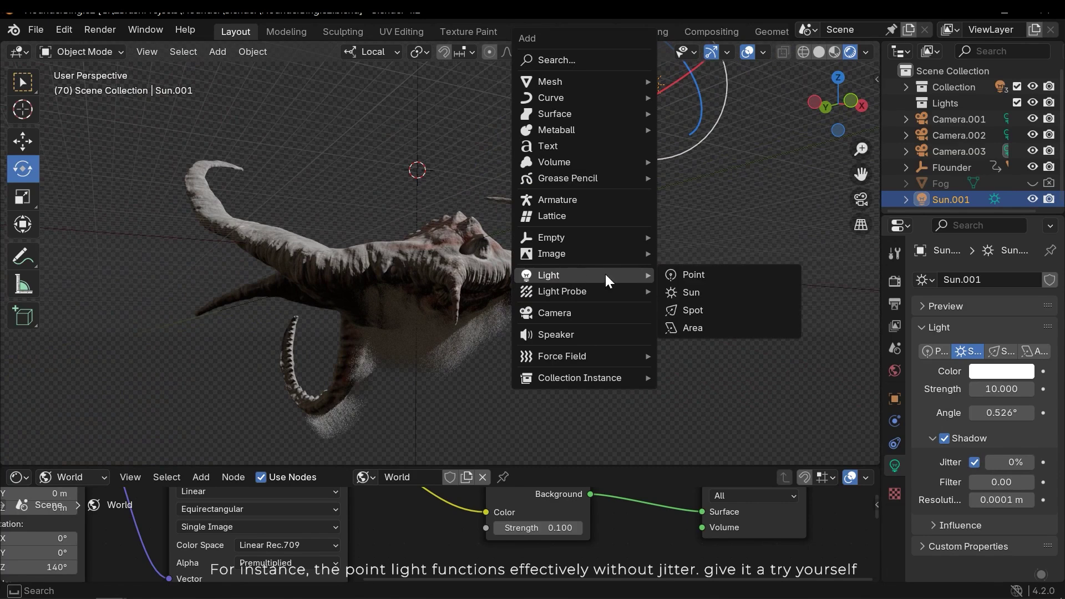
{"action": "left_click", "coordinate": [694, 275]}
{"action": "middle_click_drag", "start_coordinate": [626, 262], "coordinate": [591, 227]}
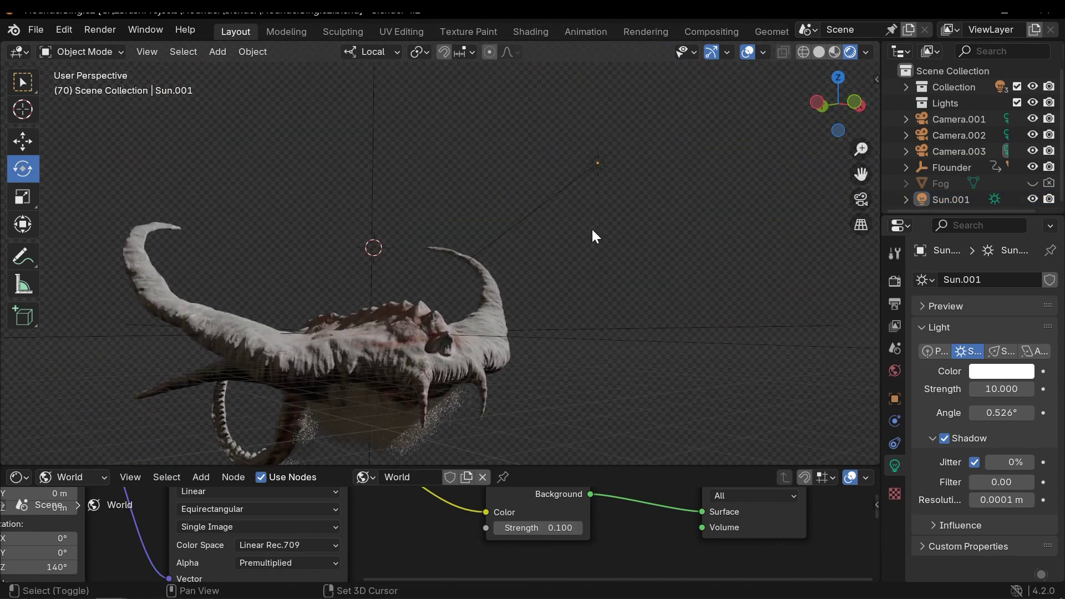
{"action": "left_click", "coordinate": [598, 162]}
{"action": "key", "text": "Delete"}
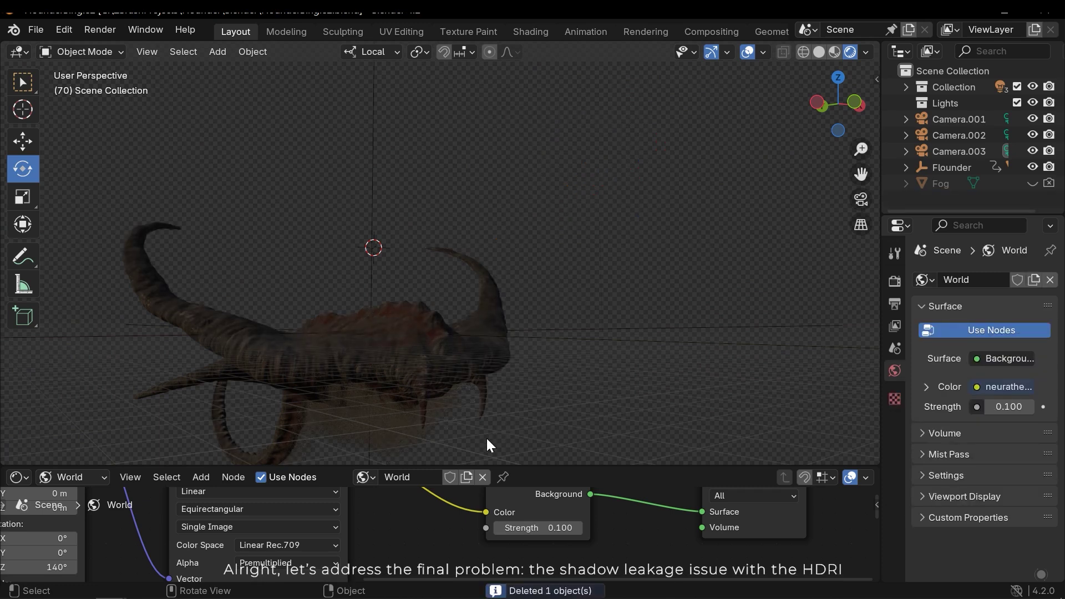
- Enlarge the Shader Editor and select the World Background Strength field for editing
{"action": "middle_click_drag", "start_coordinate": [433, 421], "coordinate": [514, 311]}
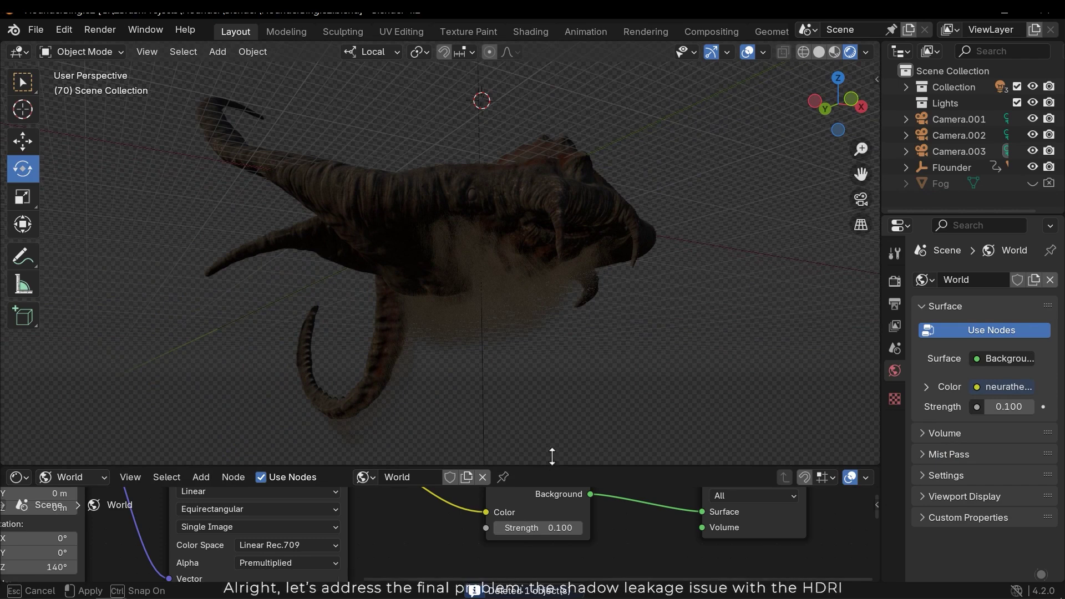
{"action": "mouse_move", "coordinate": [546, 463]}
{"action": "left_mouse_down"}
{"action": "mouse_move", "coordinate": [549, 473]}
{"action": "mouse_move", "coordinate": [550, 462]}
{"action": "left_mouse_up"}
{"action": "left_click", "coordinate": [574, 496]}
- Set the World Background Strength to 1 and give the 3D viewport more room
{"action": "type", "text": "1"}
{"action": "key", "text": "Return"}
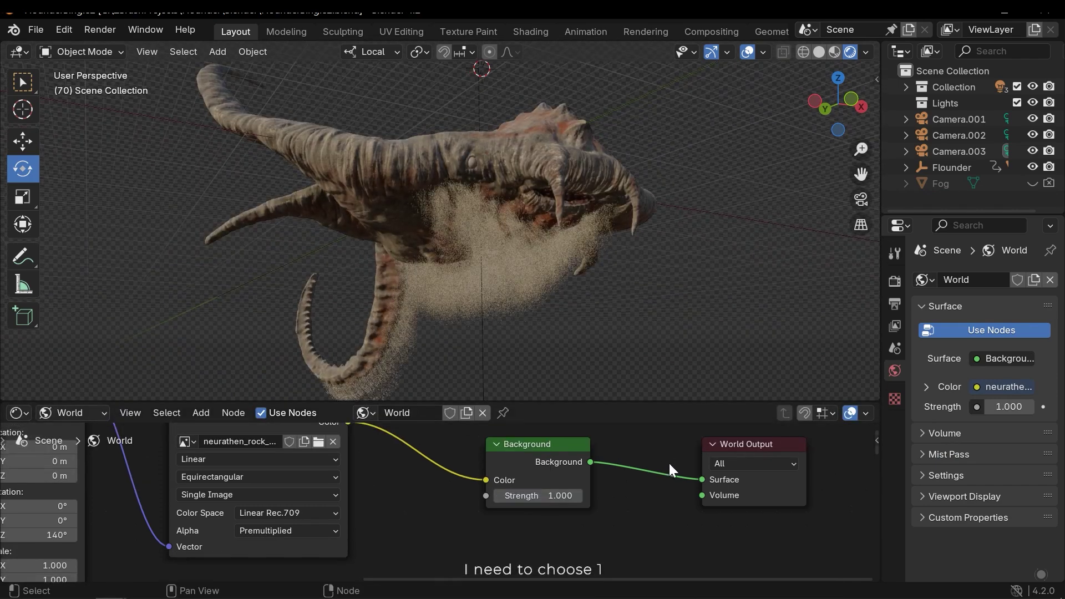
{"action": "left_click_drag", "start_coordinate": [602, 400], "coordinate": [586, 511]}
{"action": "middle_click_drag", "start_coordinate": [554, 332], "coordinate": [517, 458]}
{"action": "scroll", "coordinate": [436, 302], "scroll_direction": "up", "scroll_amount": 5}
{"action": "scroll", "coordinate": [450, 311], "scroll_direction": "down", "scroll_amount": 3}
- Change the HDRI mapping's Z rotation from 140° to 362°, then enlarge the 3D view
{"action": "left_click_drag", "start_coordinate": [510, 496], "coordinate": [510, 380]}
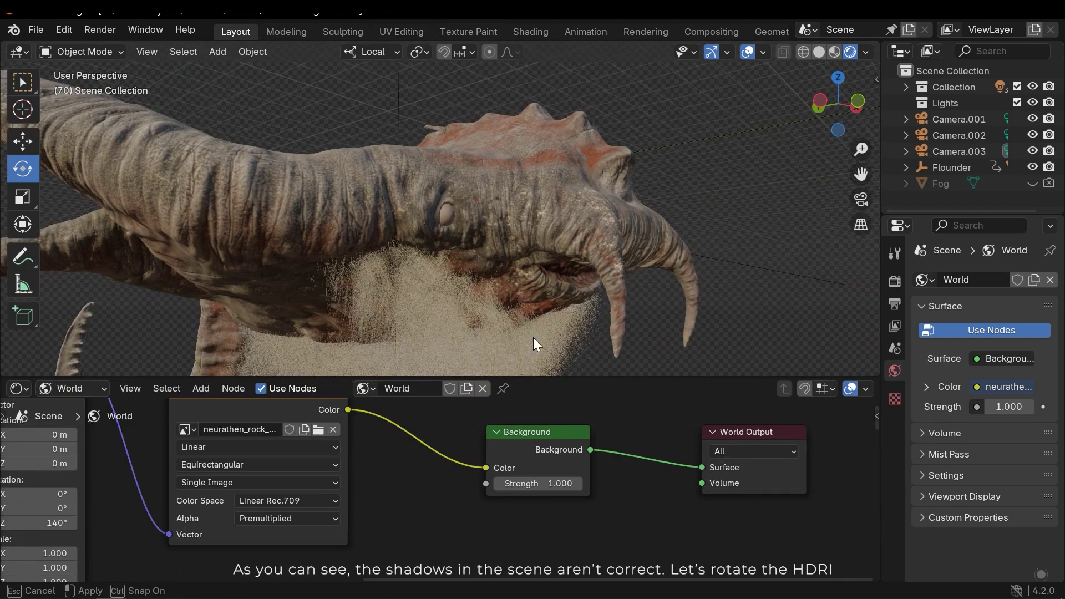
{"action": "middle_click_drag", "start_coordinate": [533, 338], "coordinate": [510, 271]}
{"action": "middle_click_drag", "start_coordinate": [539, 410], "coordinate": [598, 465]}
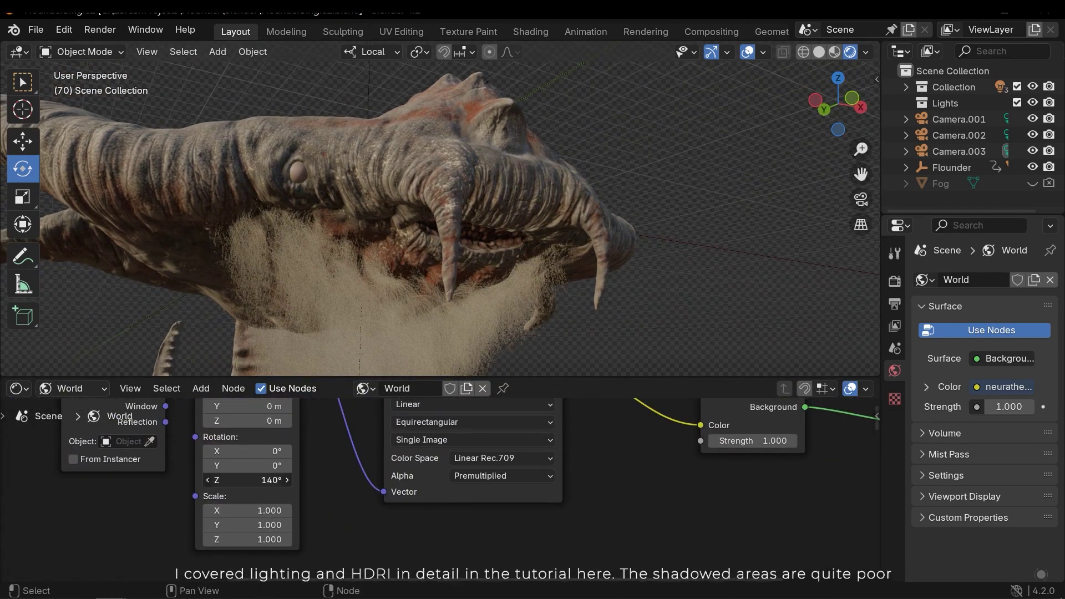
{"action": "left_click_drag", "start_coordinate": [250, 479], "coordinate": [178, 479]}
{"action": "middle_click_drag", "start_coordinate": [541, 165], "coordinate": [510, 280]}
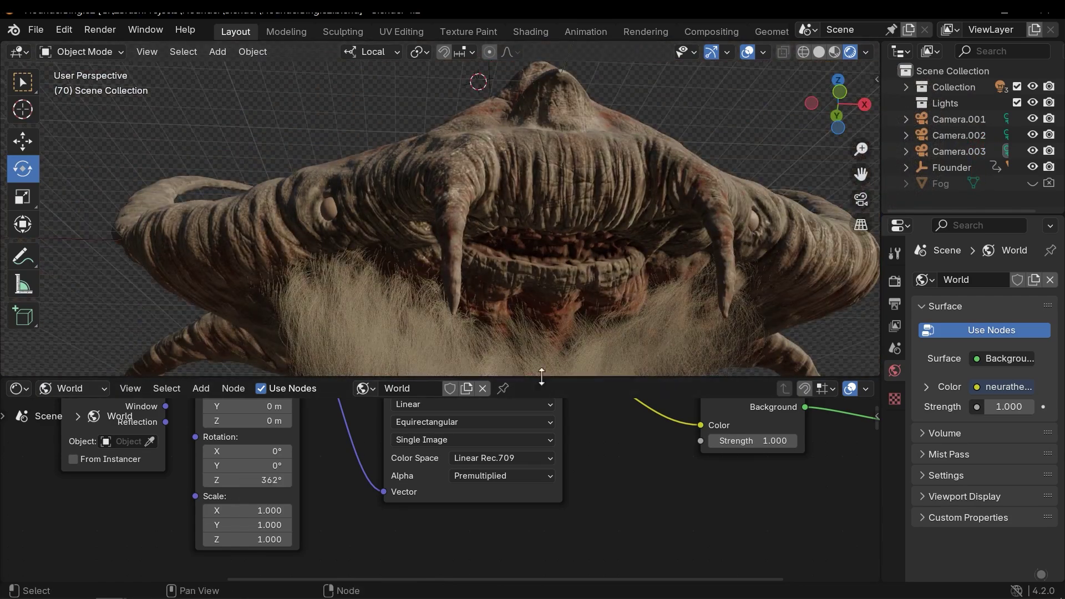
{"action": "left_click_drag", "start_coordinate": [541, 378], "coordinate": [541, 535]}
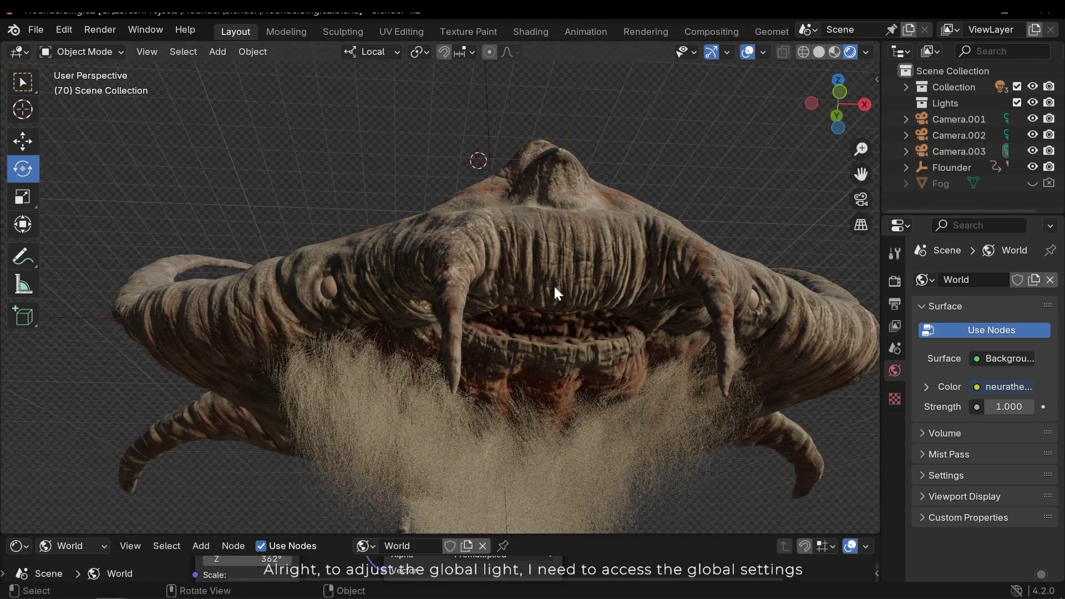
- In World settings, enable Sun shadows so the HDRI casts darker shadows on the creature
{"action": "middle_click_drag", "start_coordinate": [555, 288], "coordinate": [532, 228]}
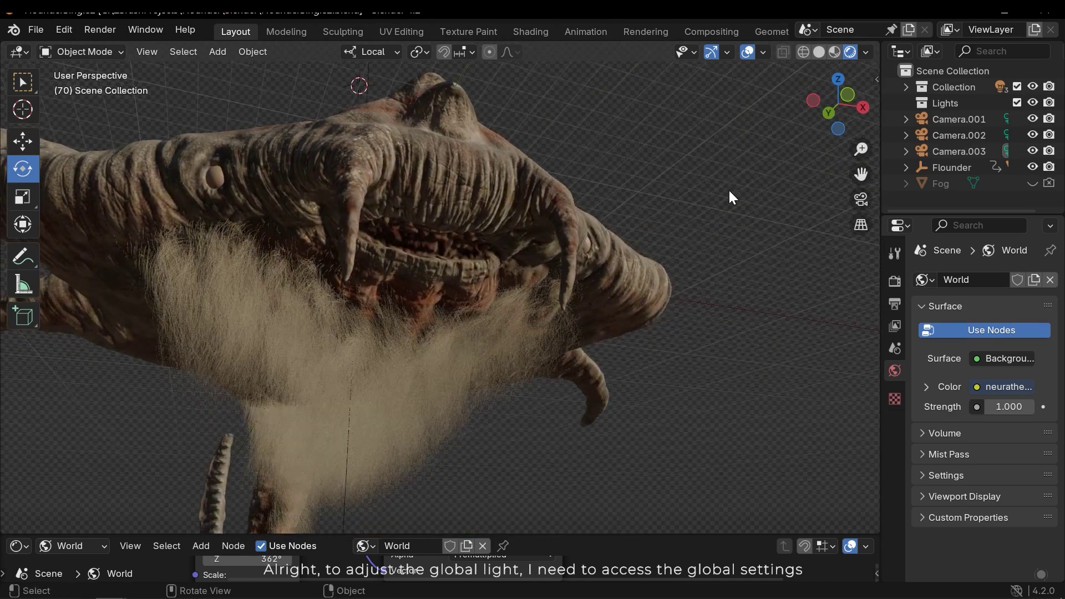
{"action": "middle_click_drag", "start_coordinate": [709, 219], "coordinate": [468, 254]}
{"action": "left_click", "coordinate": [468, 255]}
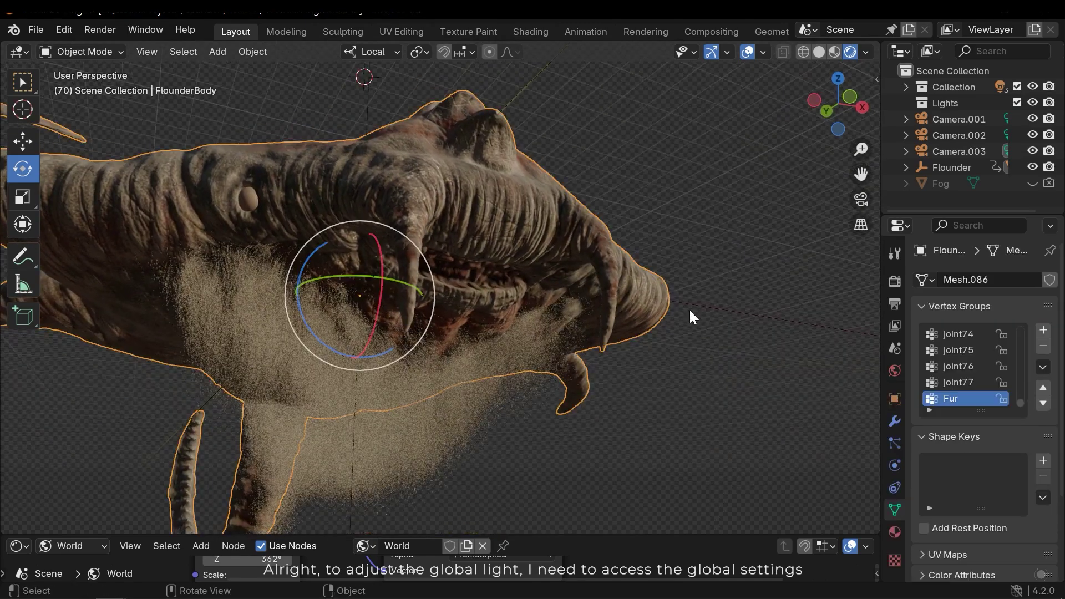
{"action": "left_click", "coordinate": [643, 408]}
{"action": "middle_click_drag", "start_coordinate": [642, 408], "coordinate": [699, 389]}
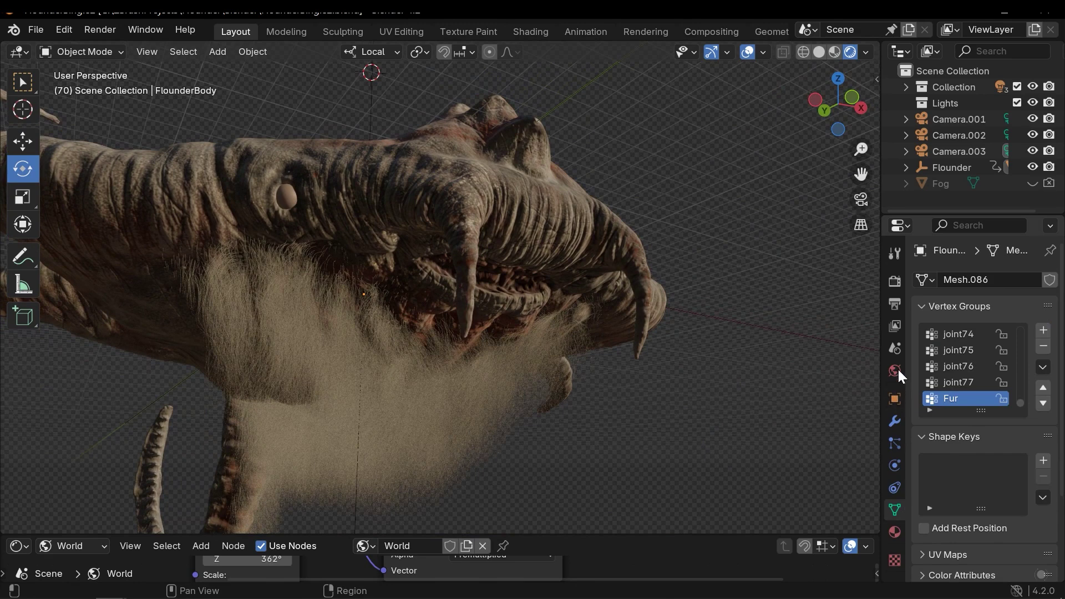
{"action": "left_click", "coordinate": [895, 372]}
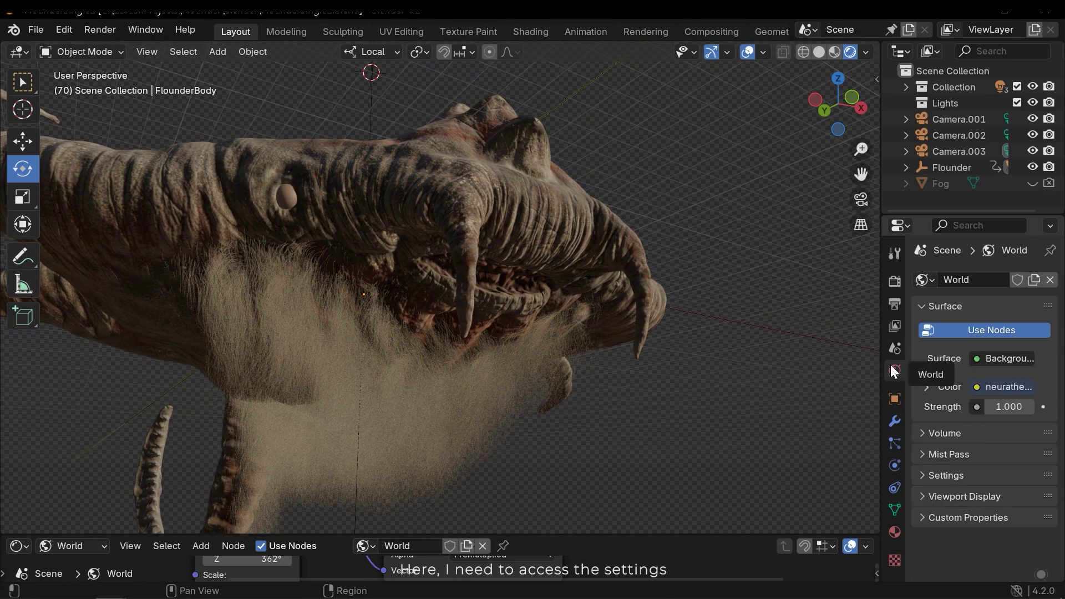
{"action": "left_click", "coordinate": [946, 475]}
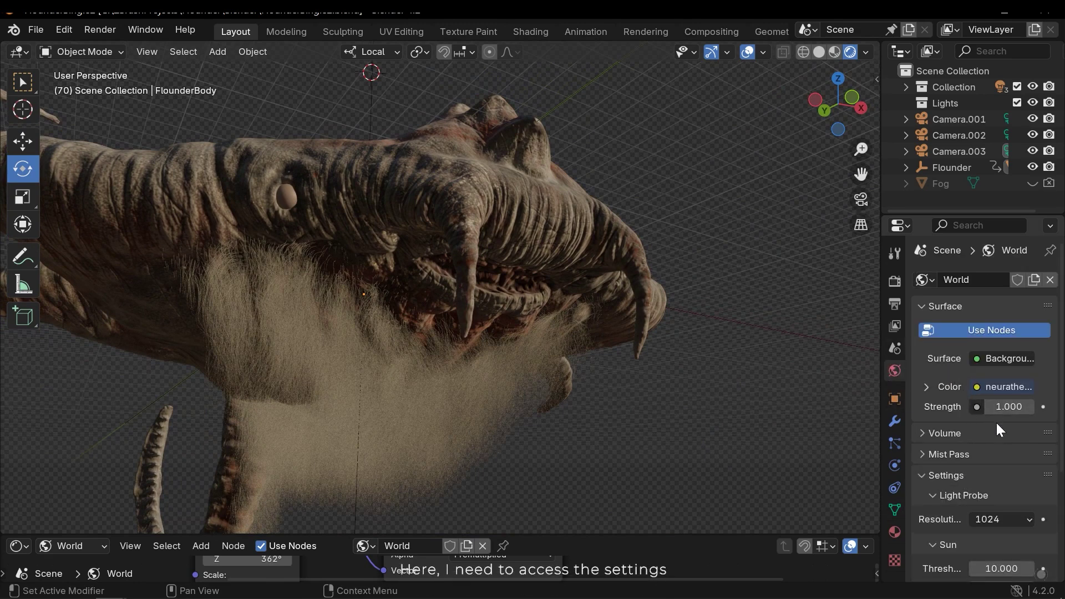
{"action": "scroll", "coordinate": [996, 422], "scroll_direction": "down", "scroll_amount": 6}
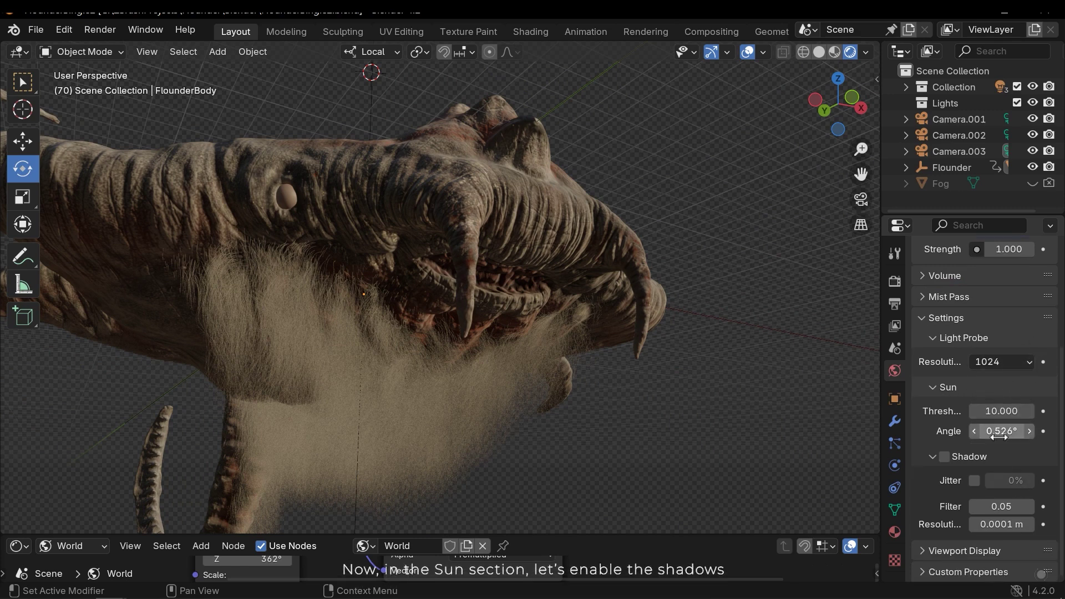
{"action": "left_click", "coordinate": [944, 457]}
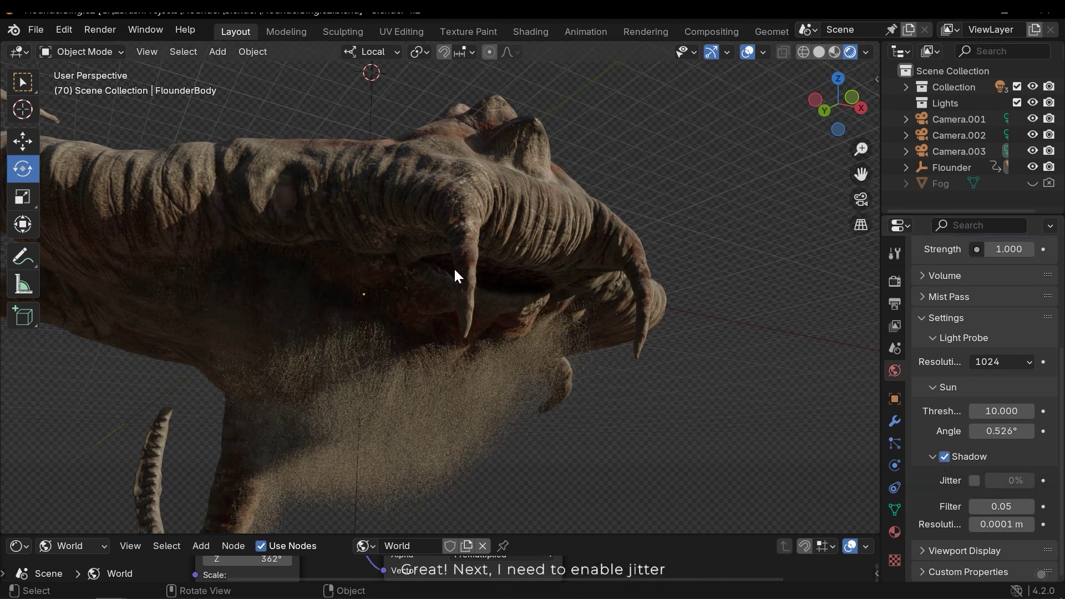
{"action": "scroll", "coordinate": [477, 294], "scroll_direction": "up", "scroll_amount": 4}
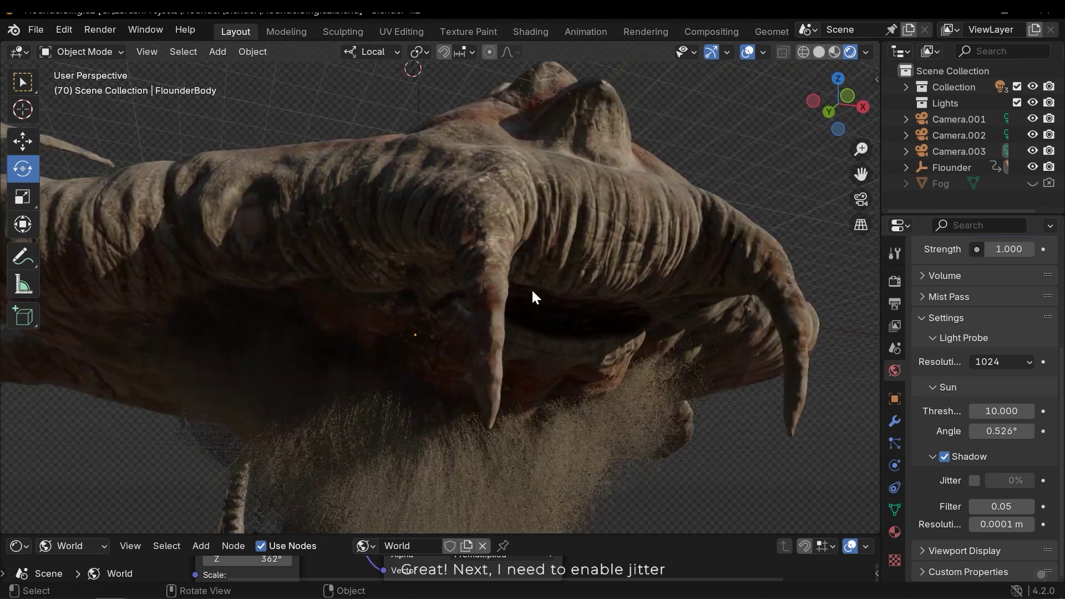
- Tick Jitter on the world sun shadow and drag its Filter from 0.05 to 0.00
{"action": "left_click", "coordinate": [974, 479]}
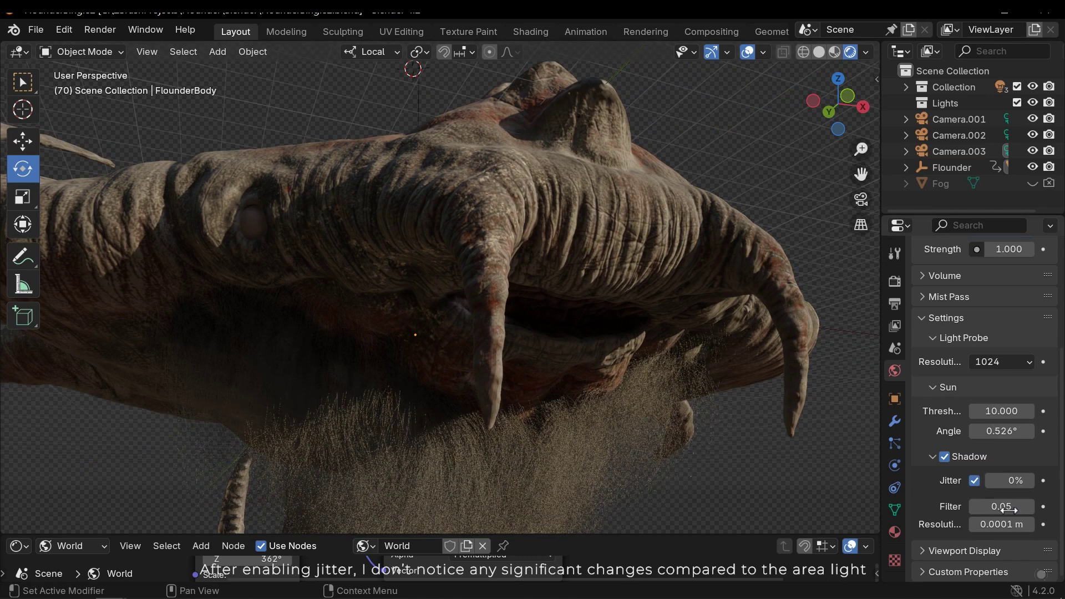
{"action": "left_click_drag", "start_coordinate": [1001, 507], "coordinate": [982, 507]}
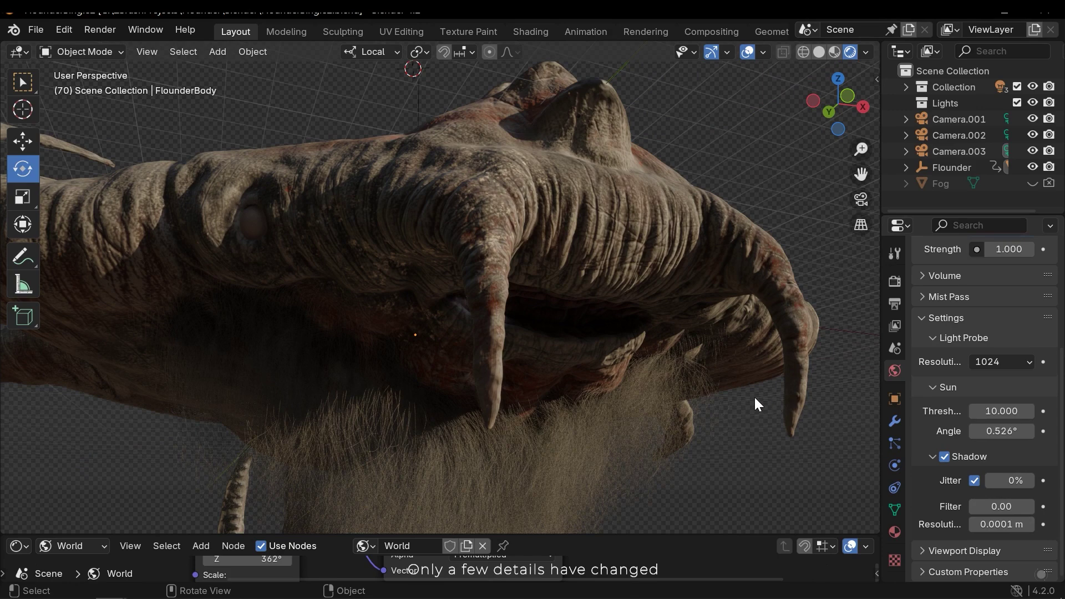
{"action": "scroll", "coordinate": [568, 324], "scroll_direction": "down", "scroll_amount": 8}
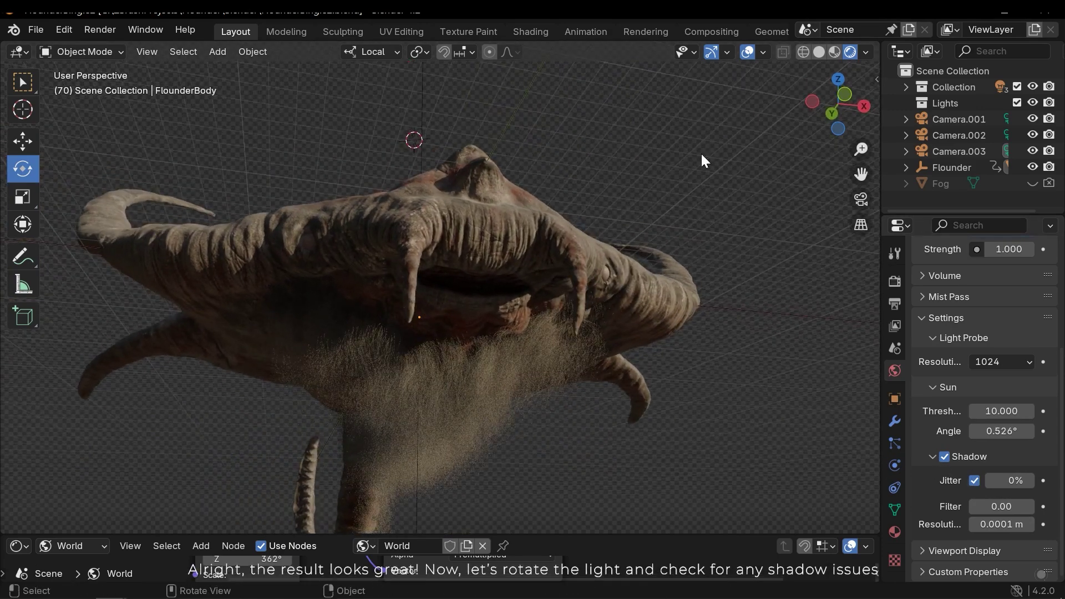
{"action": "scroll", "coordinate": [571, 261], "scroll_direction": "up", "scroll_amount": 6}
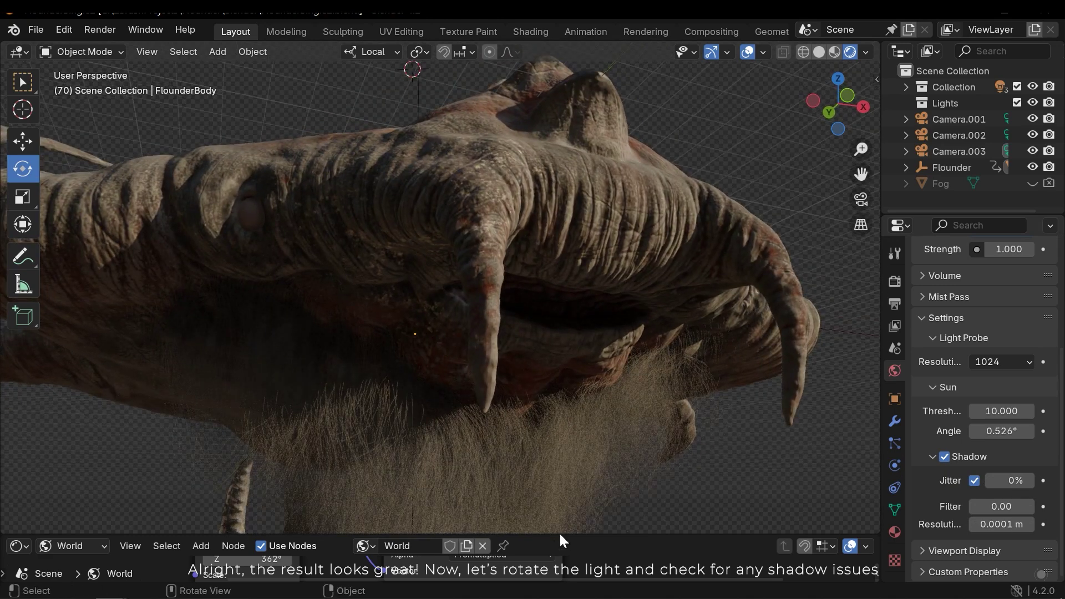
- Enlarge the World node editor and drag the Mapping node's Z rotation from 362° to 76.9°
{"action": "left_click_drag", "start_coordinate": [561, 535], "coordinate": [574, 339]}
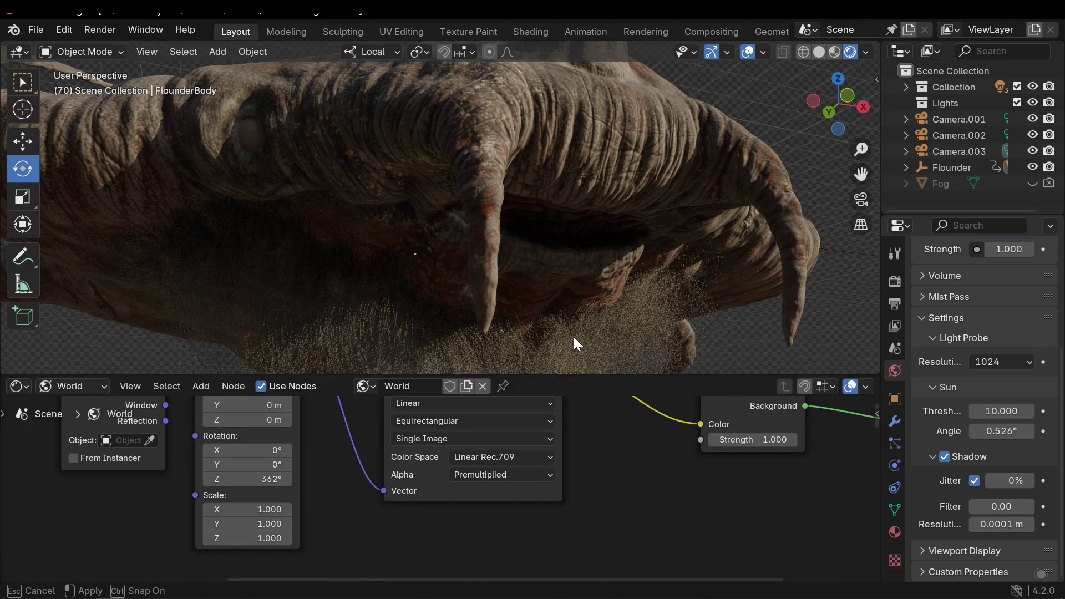
{"action": "scroll", "coordinate": [559, 223], "scroll_direction": "down", "scroll_amount": 6}
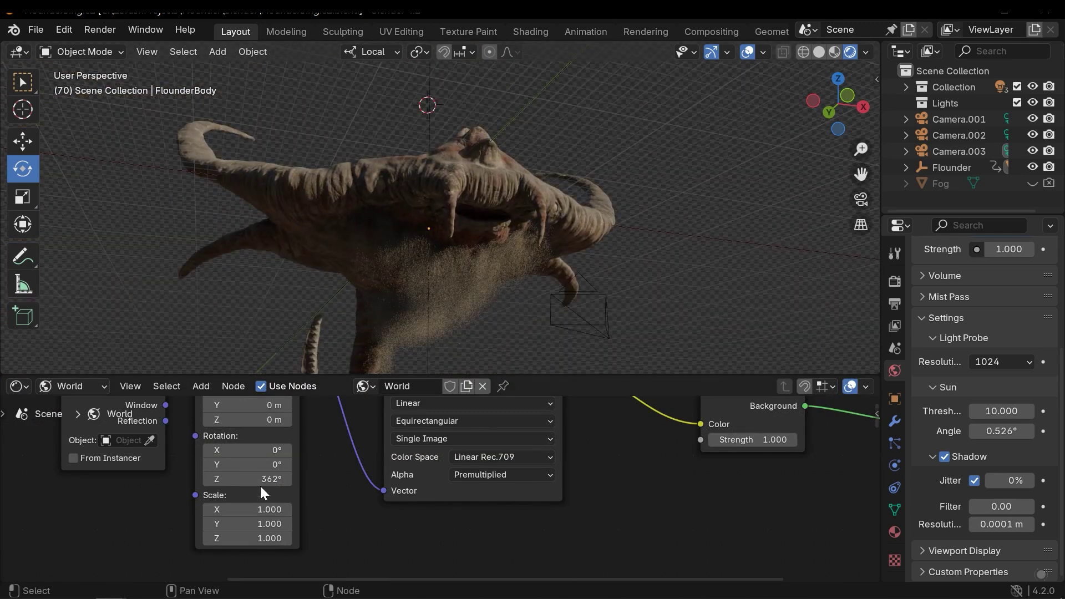
{"action": "left_click_drag", "start_coordinate": [247, 479], "coordinate": [235, 479]}
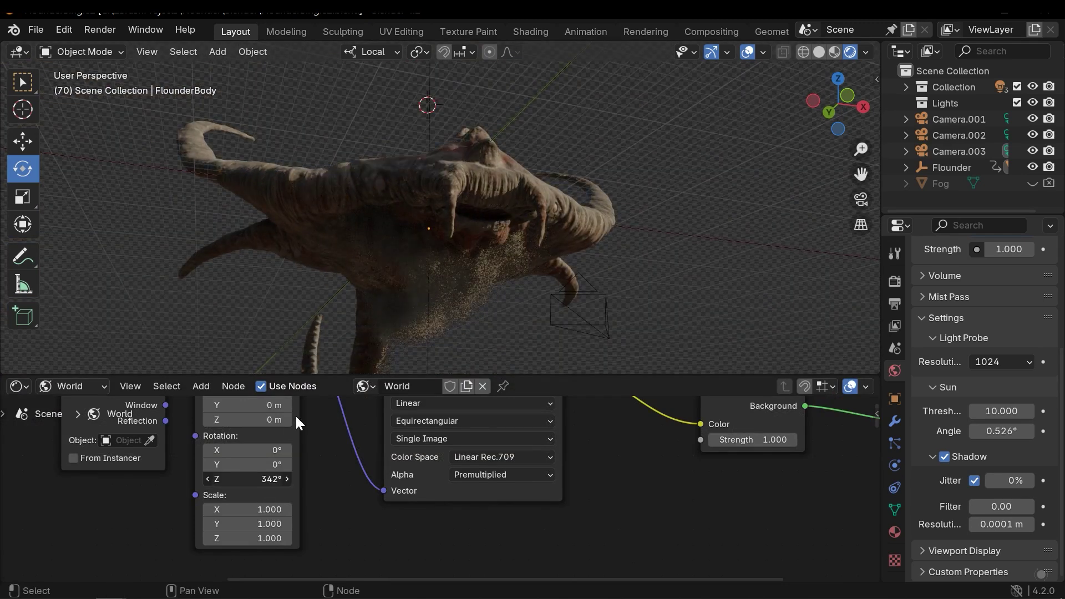
{"action": "scroll", "coordinate": [387, 253], "scroll_direction": "up", "scroll_amount": 3}
{"action": "scroll", "coordinate": [388, 258], "scroll_direction": "up", "scroll_amount": 3}
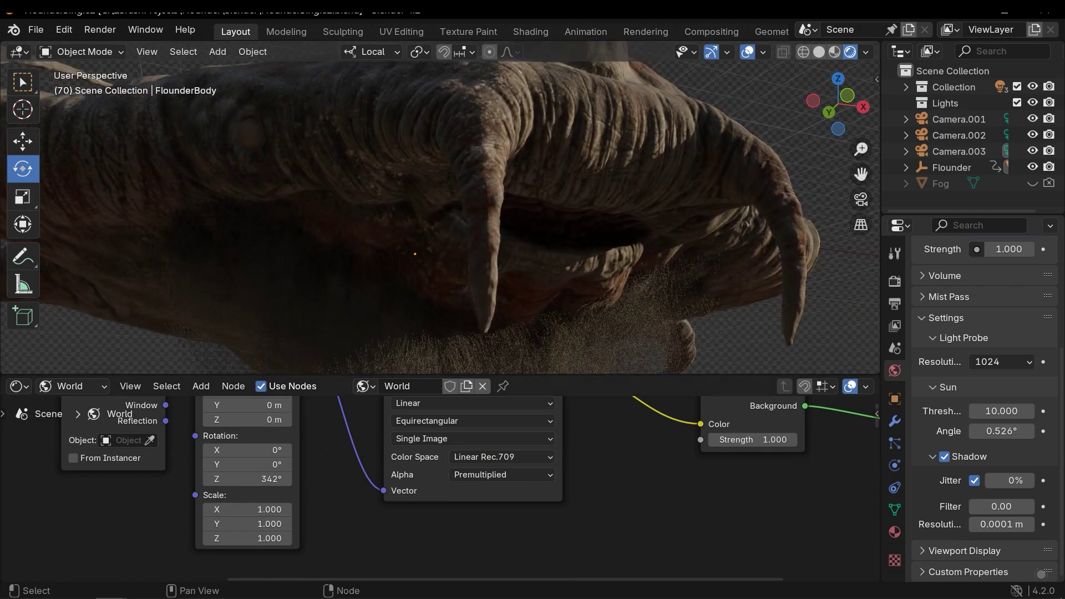
{"action": "left_click_drag", "start_coordinate": [247, 479], "coordinate": [99, 479]}
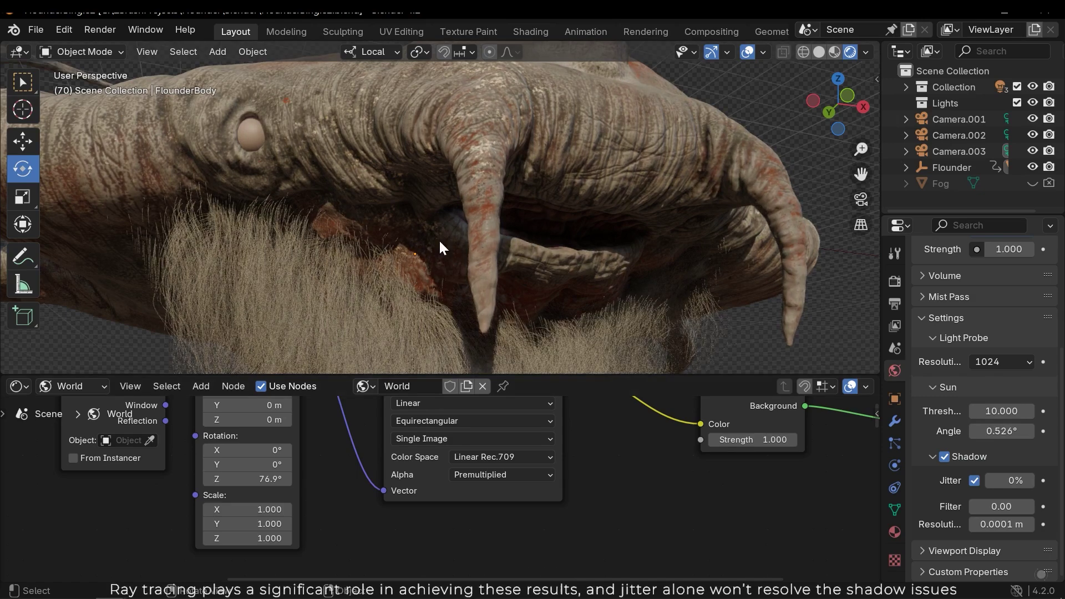
- Switch EEVEE Raytracing off, then back on, orbiting to compare the creature's lighting
{"action": "middle_click_drag", "start_coordinate": [406, 229], "coordinate": [434, 231]}
{"action": "scroll", "coordinate": [434, 231], "scroll_direction": "up", "scroll_amount": 3}
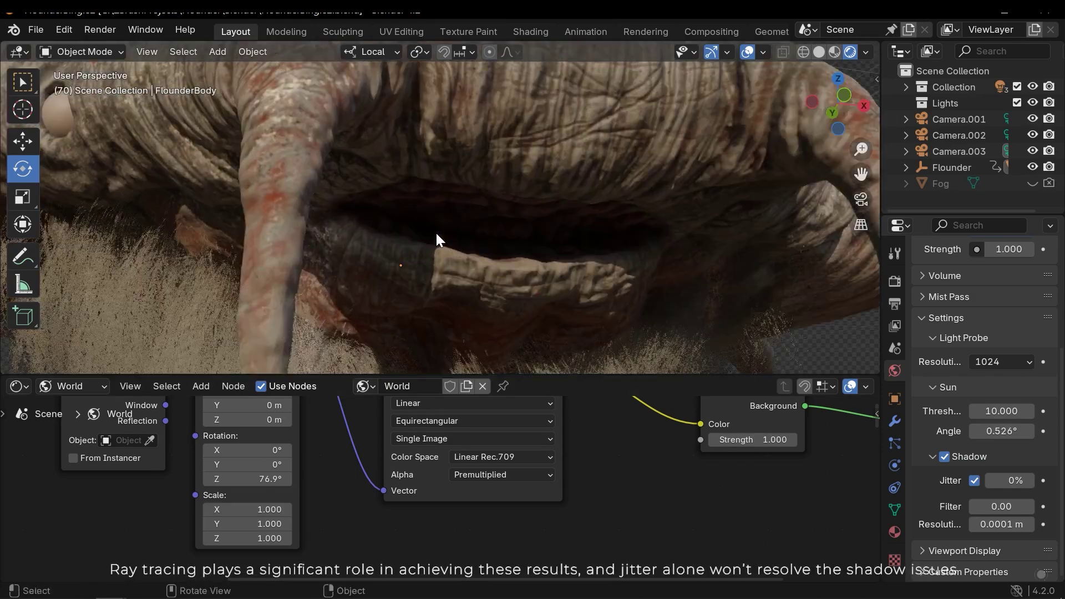
{"action": "left_click", "coordinate": [894, 281]}
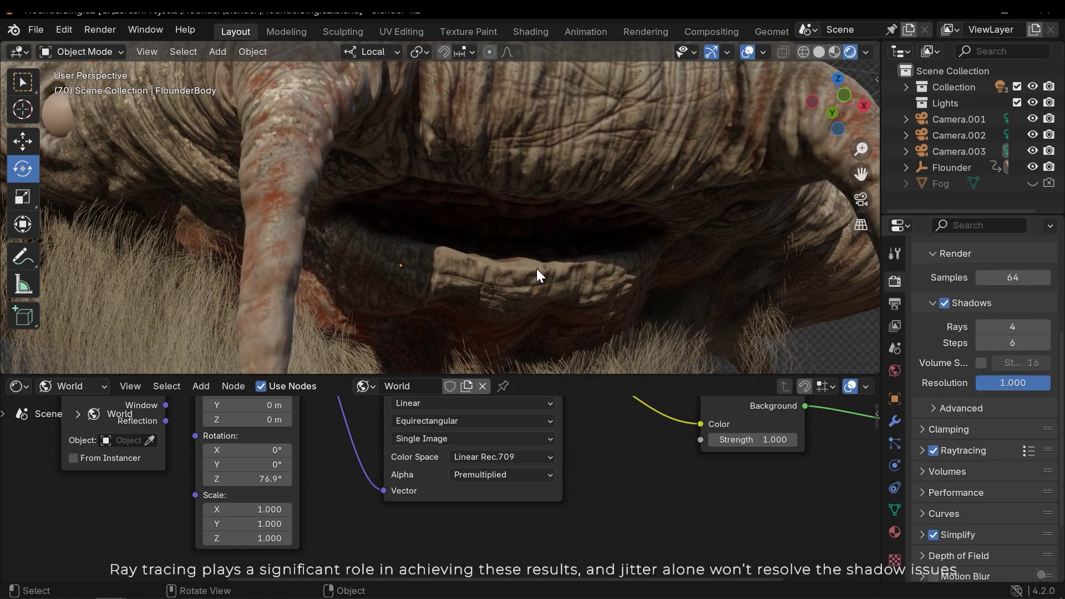
{"action": "scroll", "coordinate": [557, 274], "scroll_direction": "down", "scroll_amount": 3}
{"action": "scroll", "coordinate": [560, 271], "scroll_direction": "down", "scroll_amount": 2}
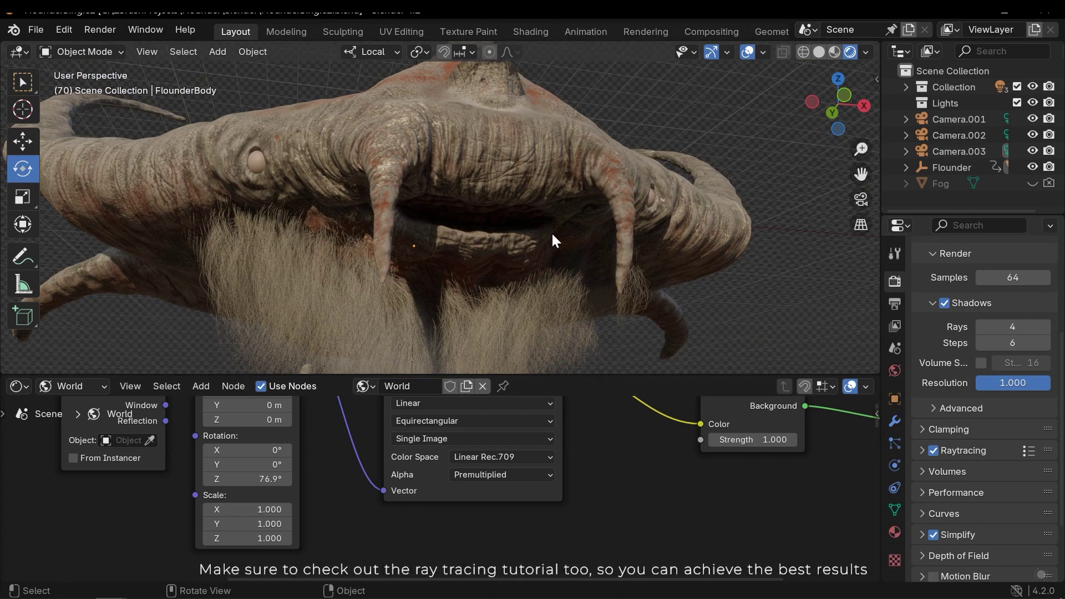
{"action": "left_click", "coordinate": [933, 451]}
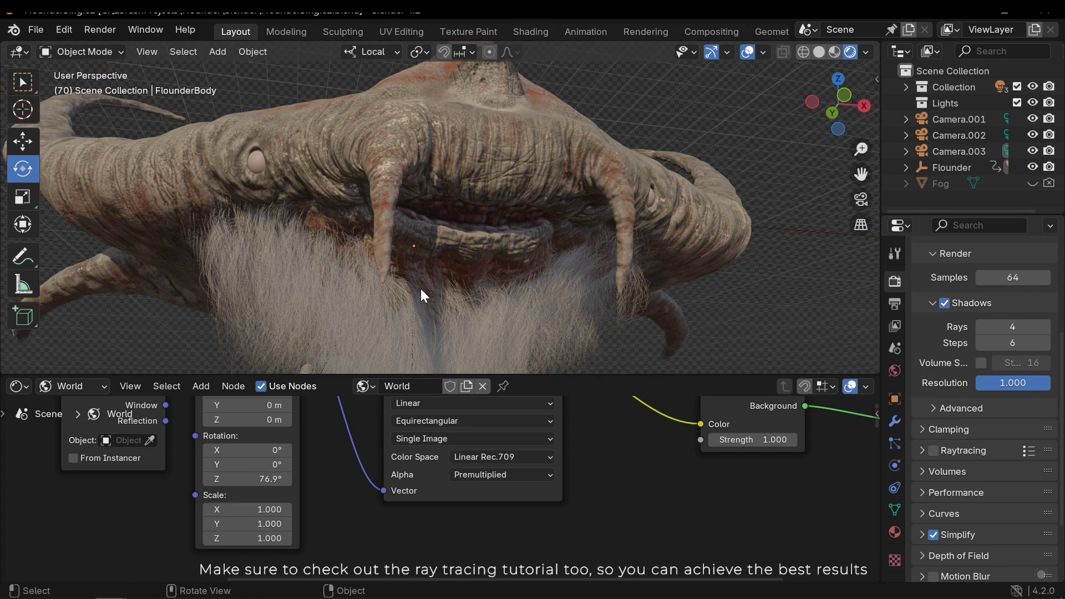
{"action": "left_click", "coordinate": [933, 450]}
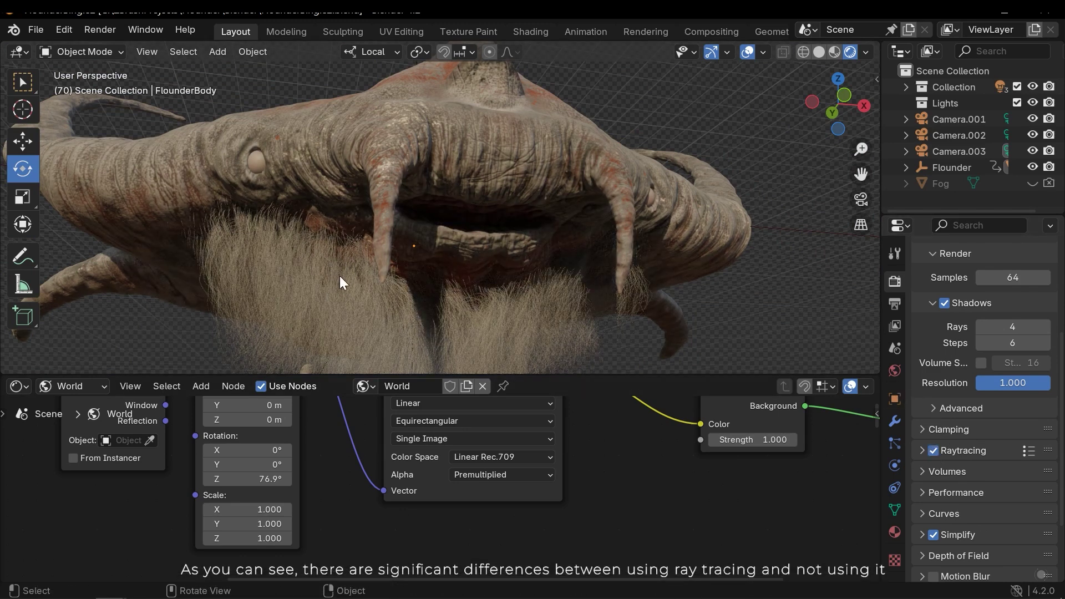
{"action": "middle_click_drag", "start_coordinate": [584, 245], "coordinate": [614, 237]}
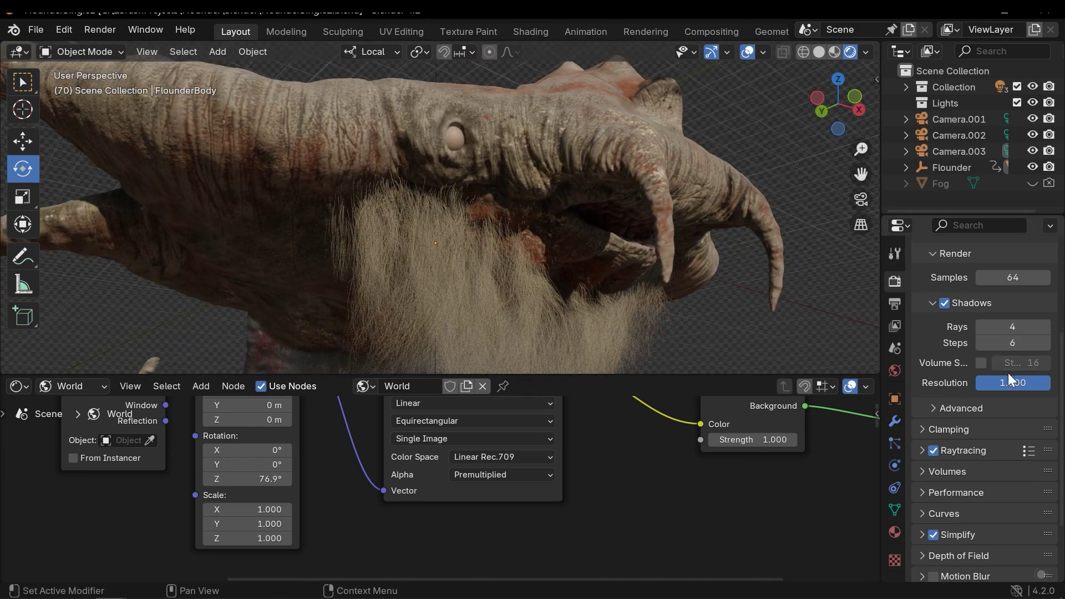
{"action": "scroll", "coordinate": [1010, 380], "scroll_direction": "up", "scroll_amount": 5}
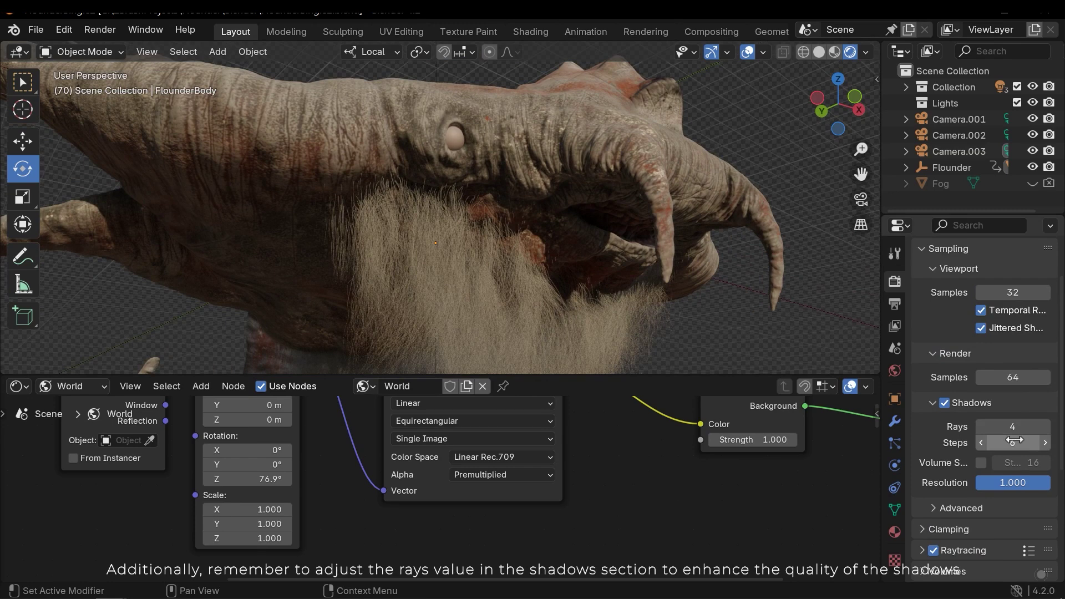